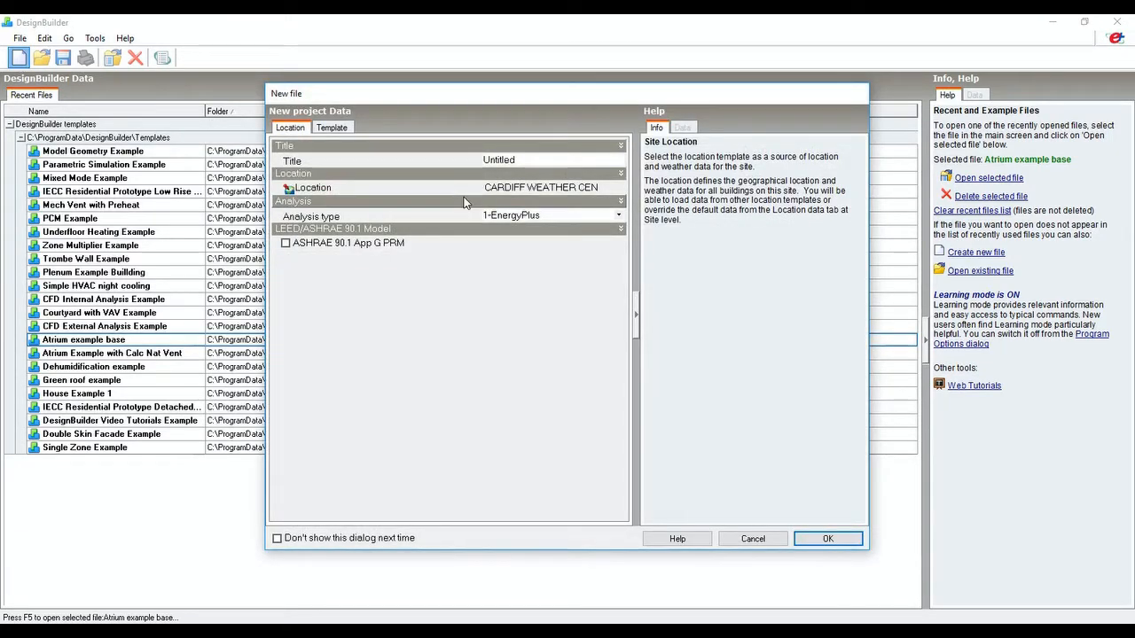
Title the new project New.
click(487, 160)
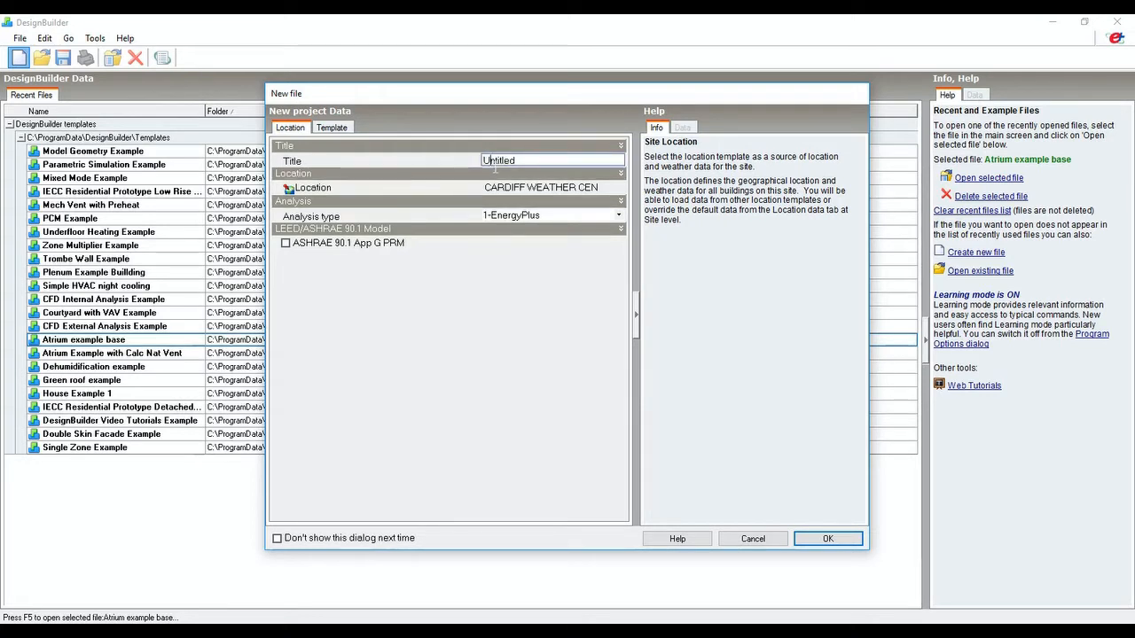
double_click(523, 163)
text(ew)
key(BackSpace)
key(BackSpace)
key(BackSpace)
key(BackSpace)
text(New)
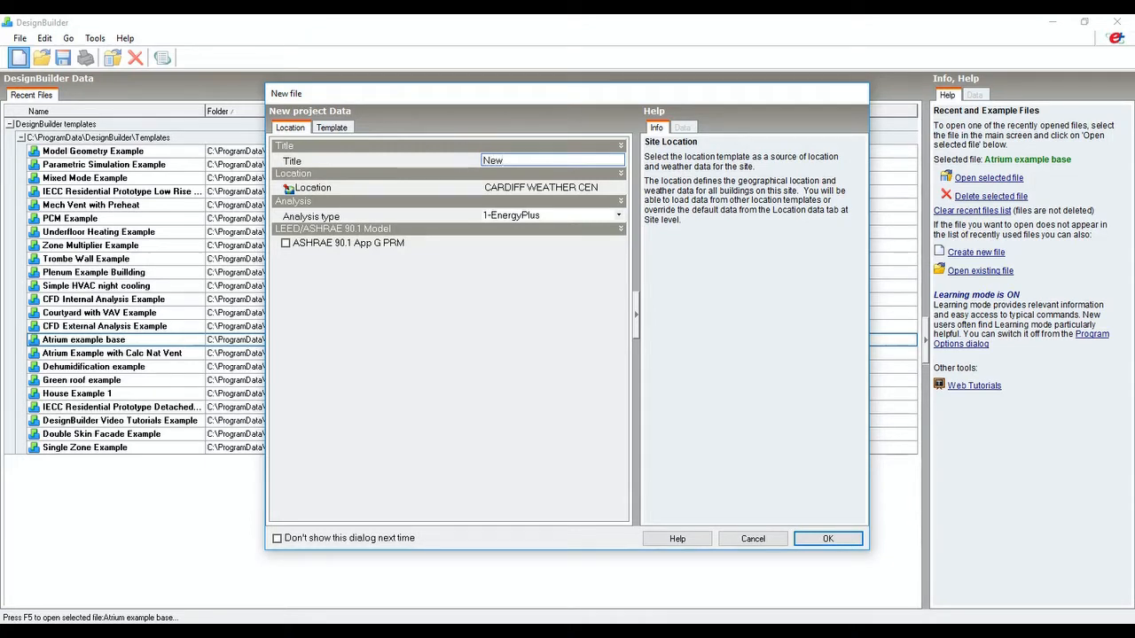
Assign the CARDIFF WEATHER CEN location template to the project and create it.
click(539, 188)
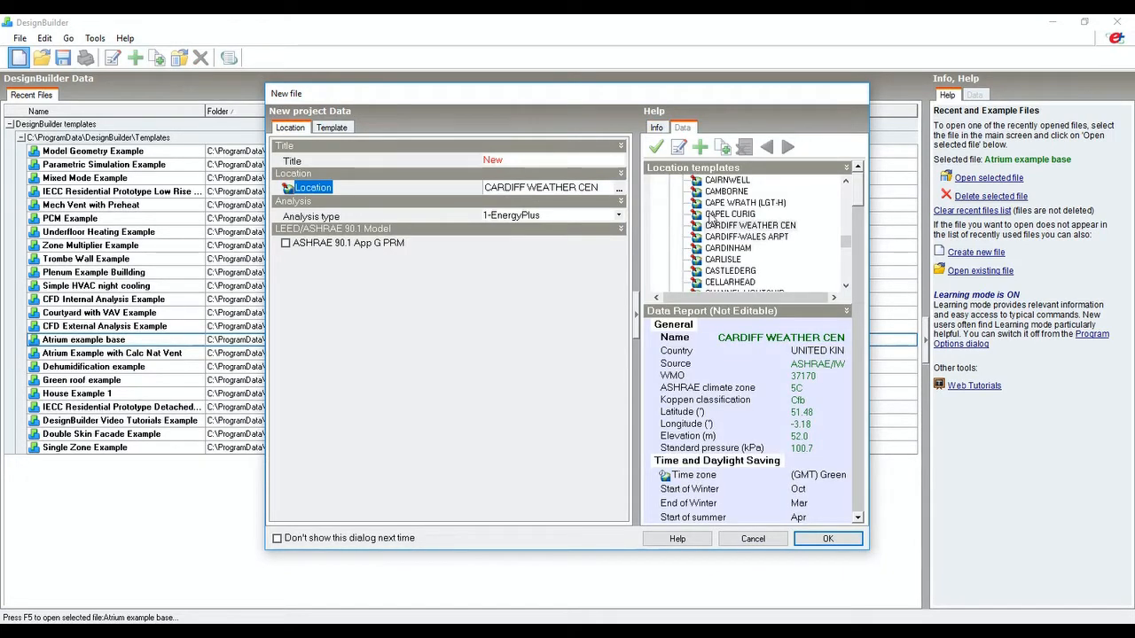
scroll(729, 232, up, 1)
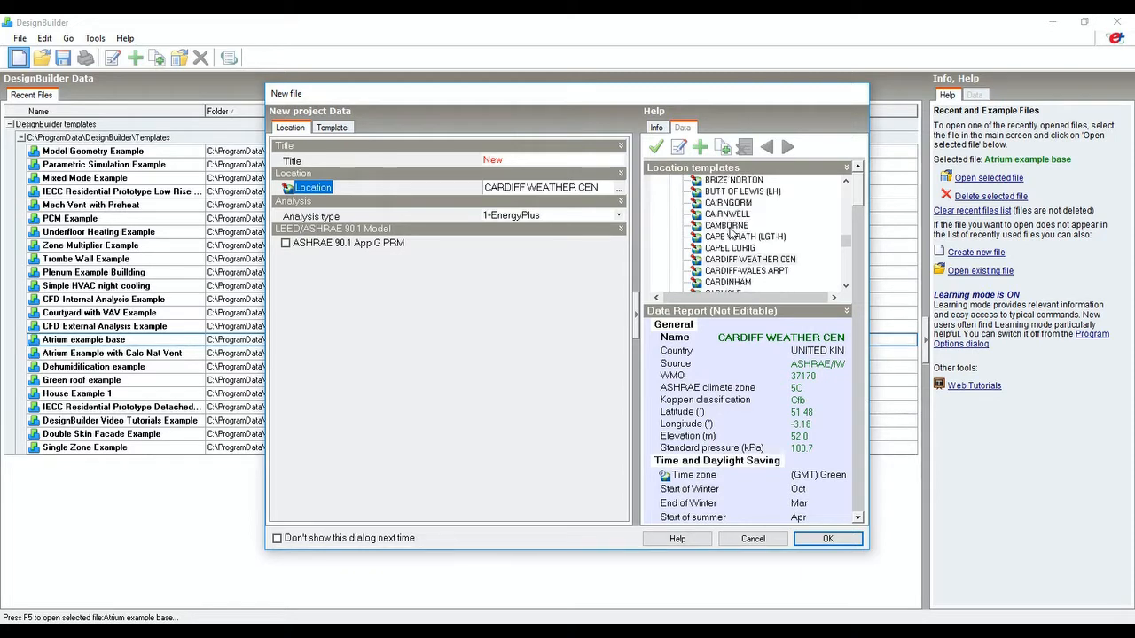
scroll(730, 231, up, 2)
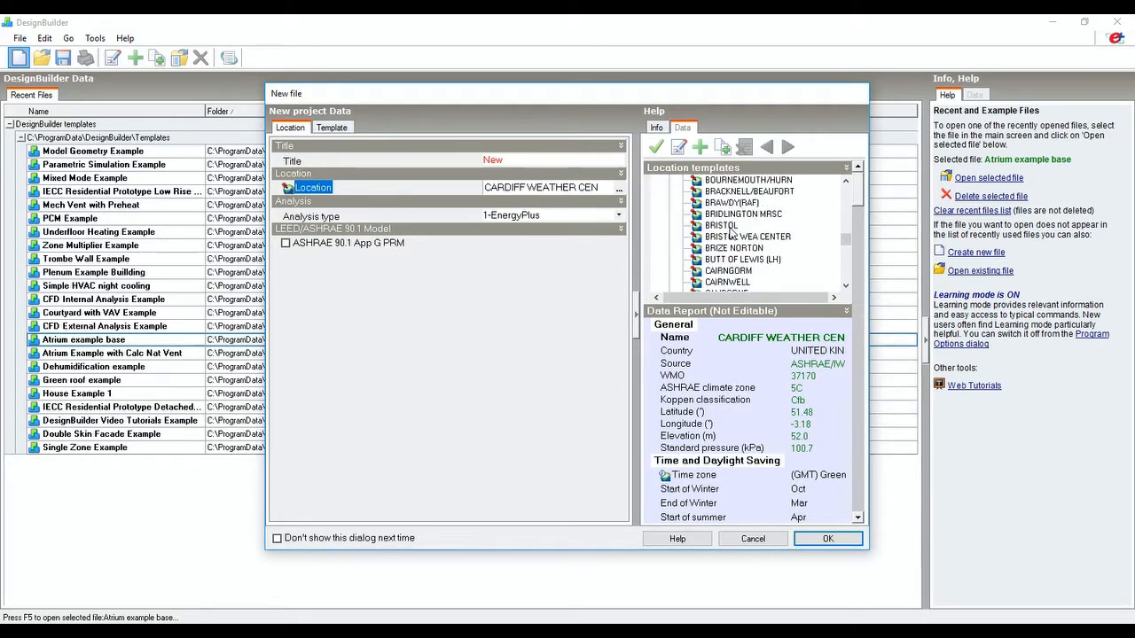
scroll(729, 231, up, 3)
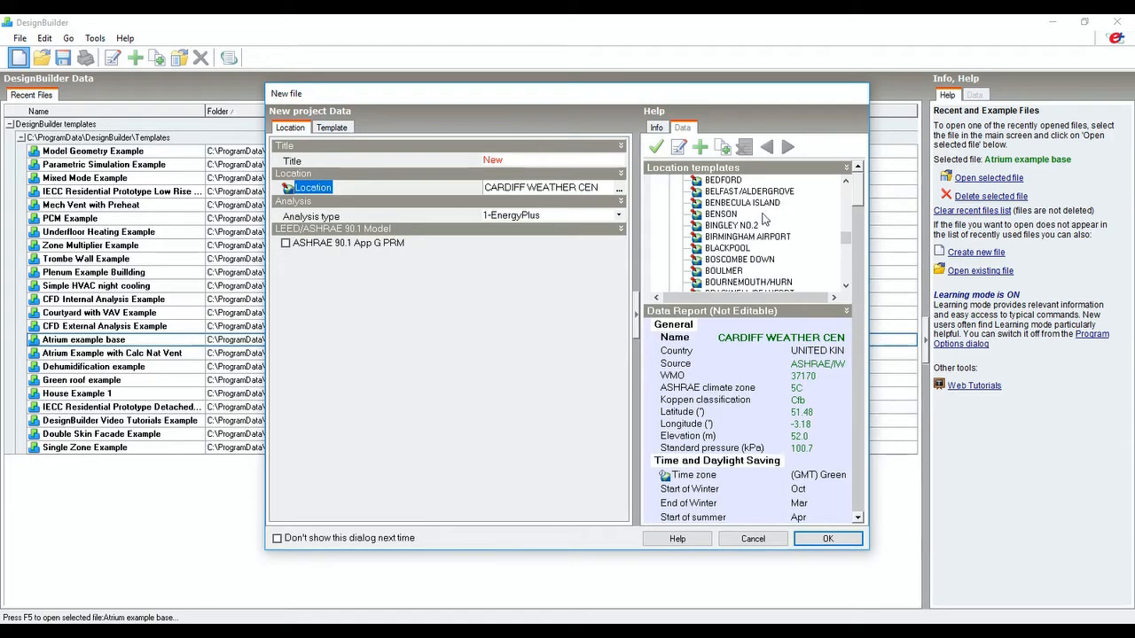
scroll(736, 232, up, 4)
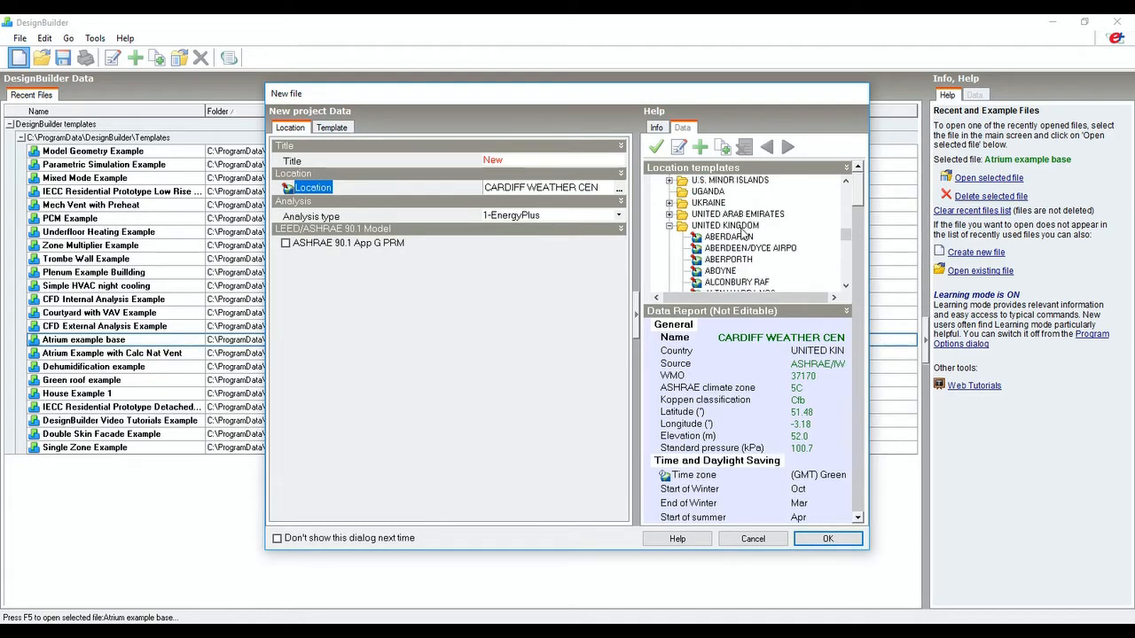
scroll(743, 234, up, 5)
scroll(743, 233, up, 4)
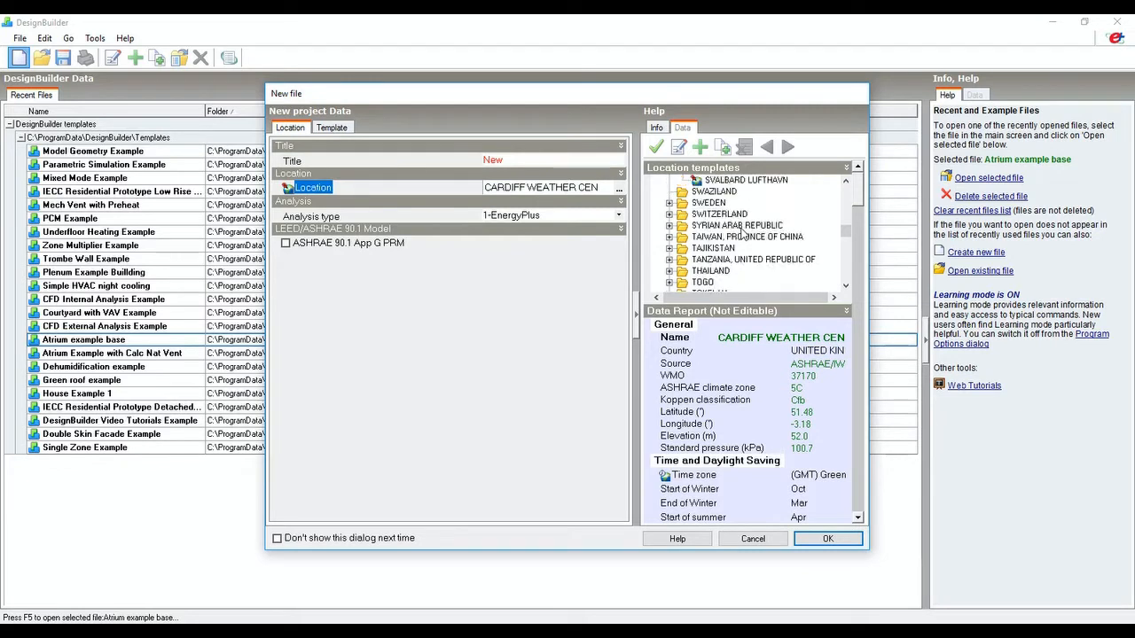
scroll(743, 233, down, 10)
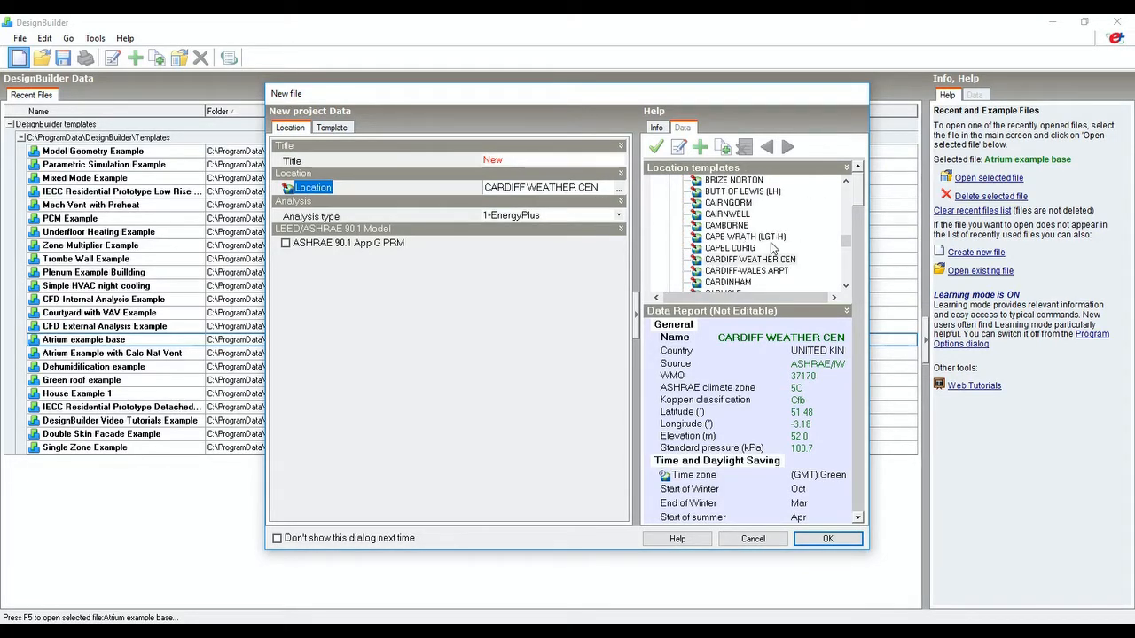
click(768, 262)
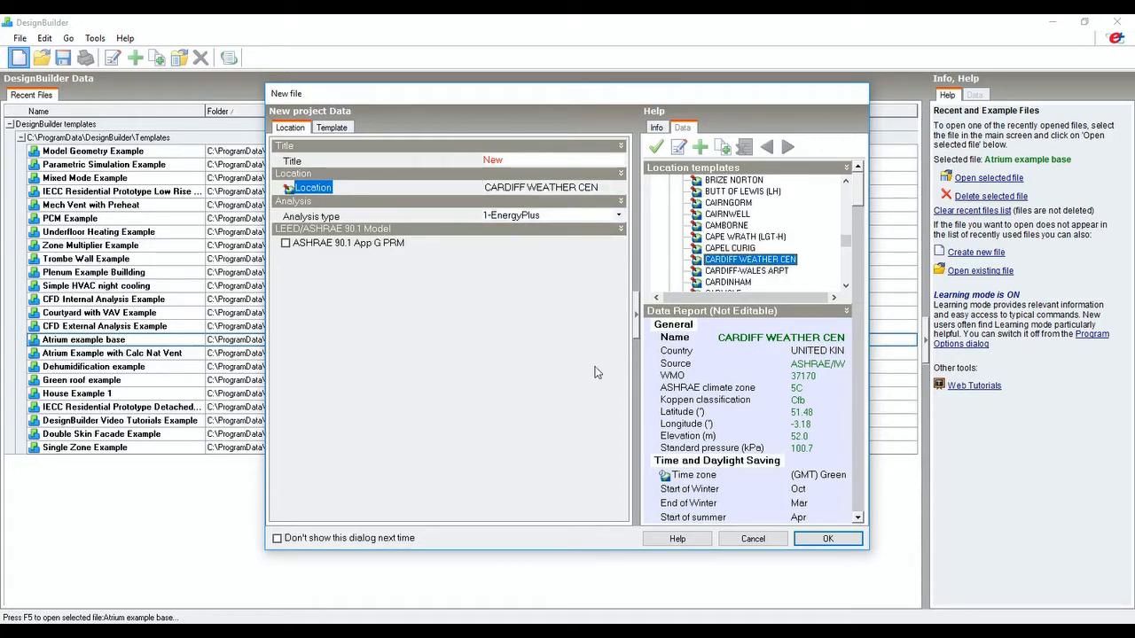
click(655, 148)
click(819, 541)
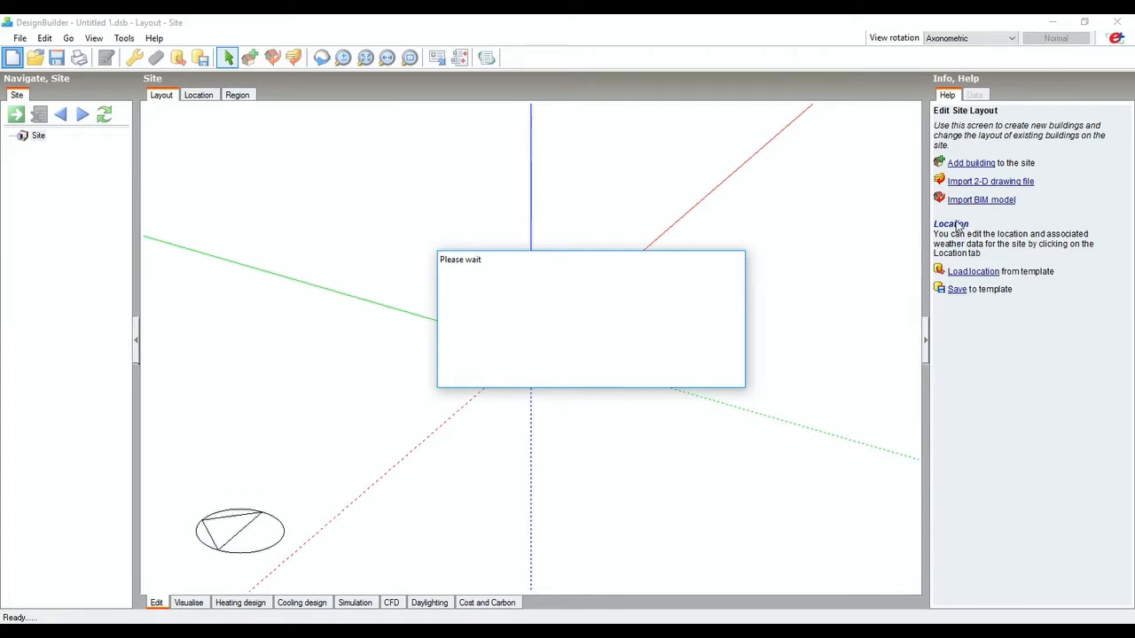
Add a new building of the Default model type with 2-Residential as its primary building condition category.
click(975, 163)
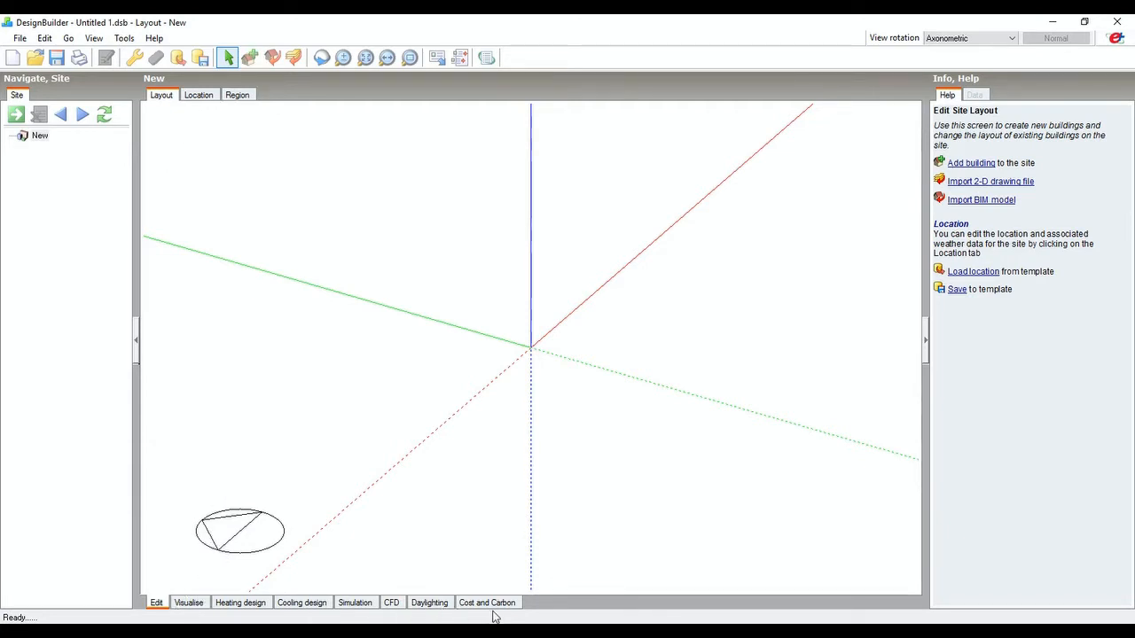
click(249, 60)
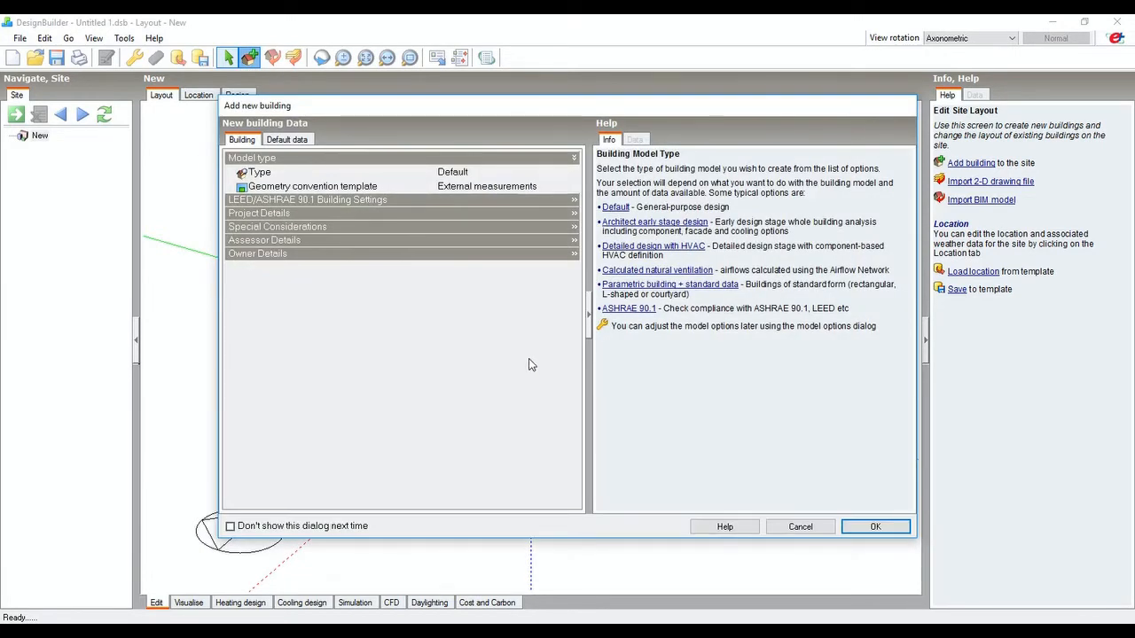
click(394, 215)
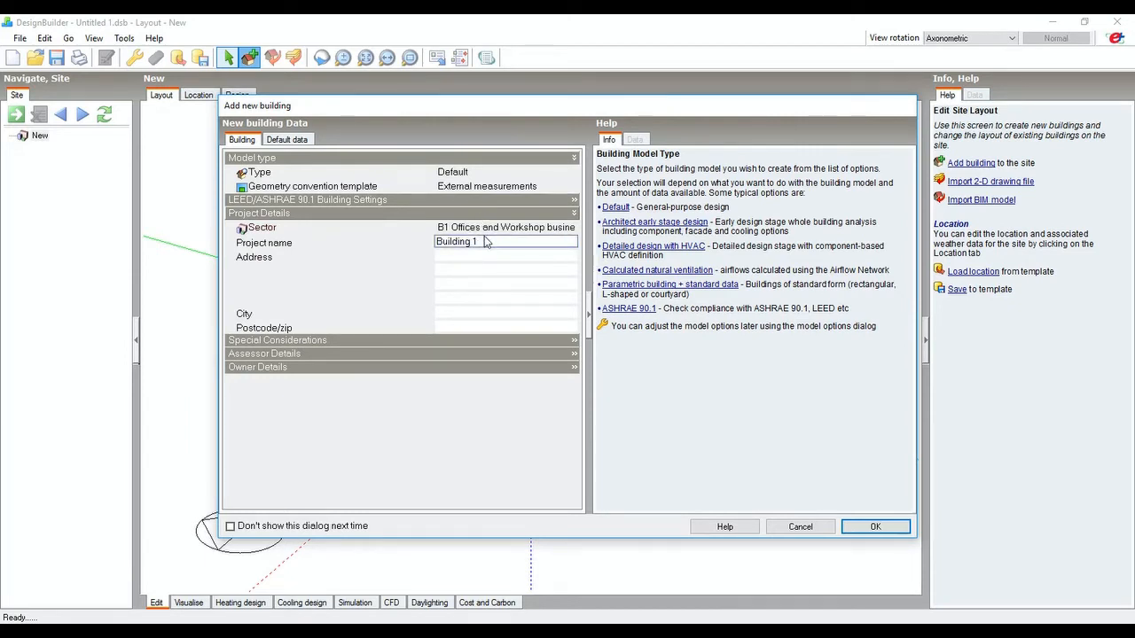
click(434, 199)
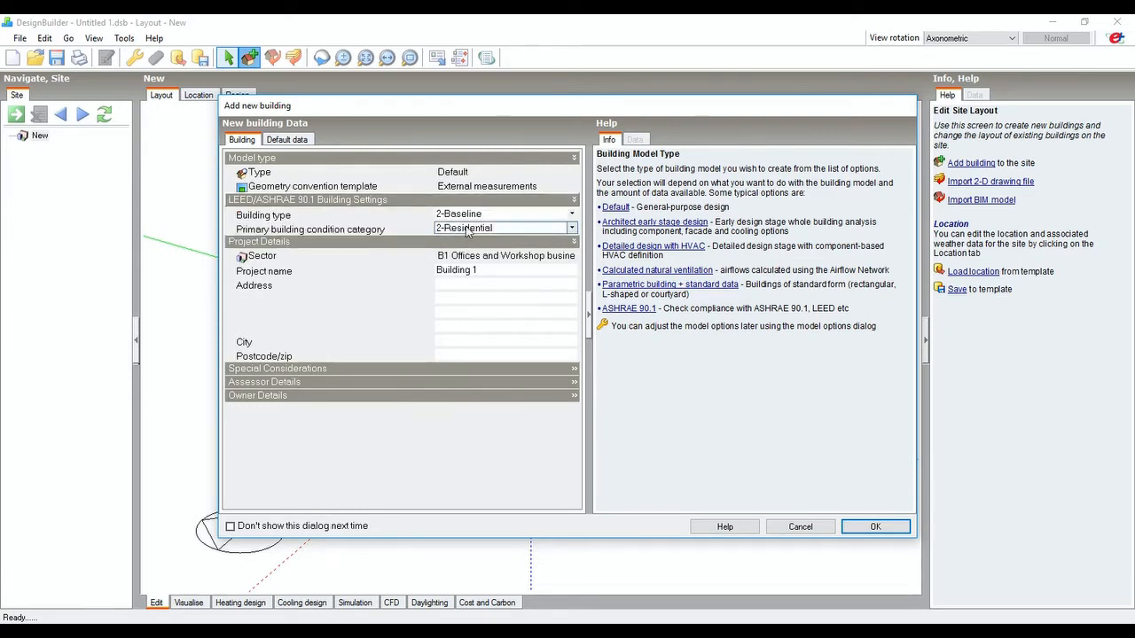
click(467, 228)
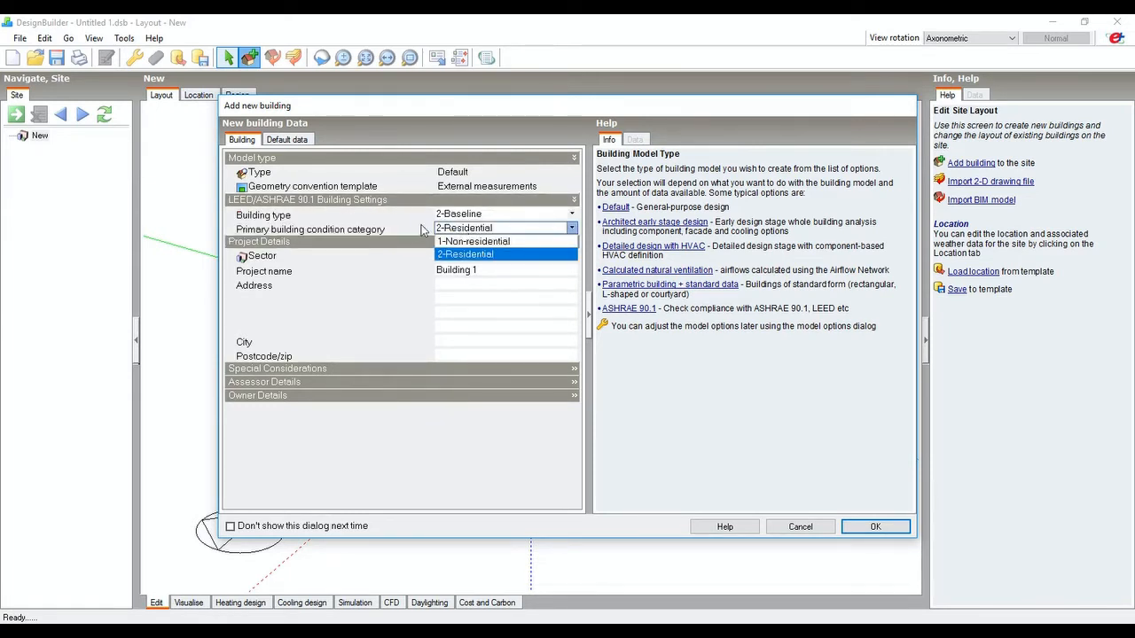
click(469, 254)
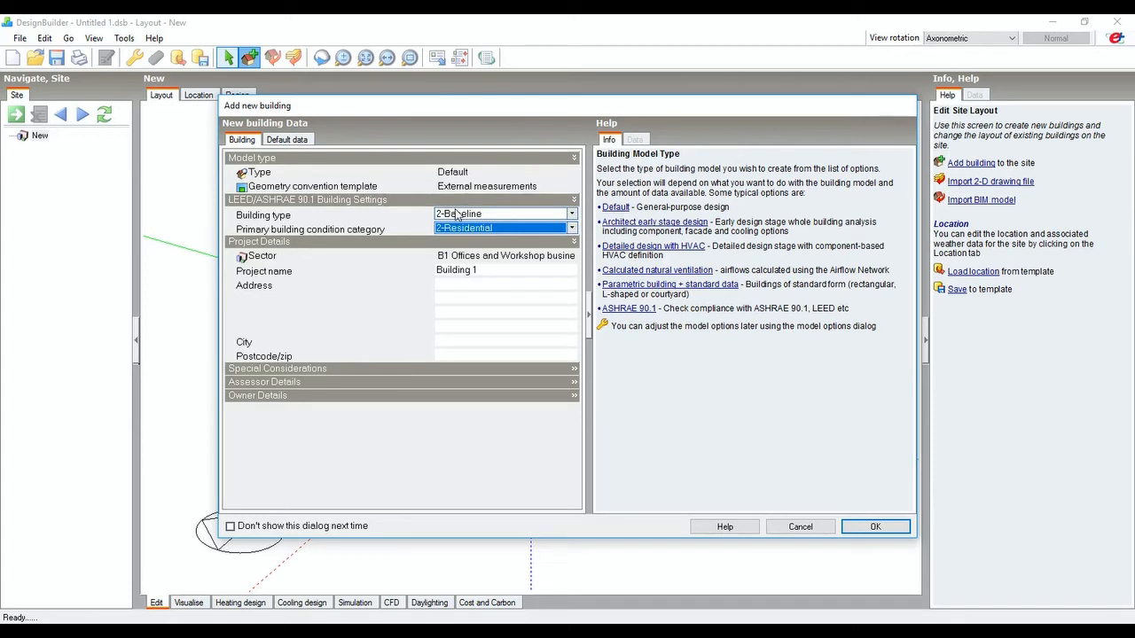
click(310, 383)
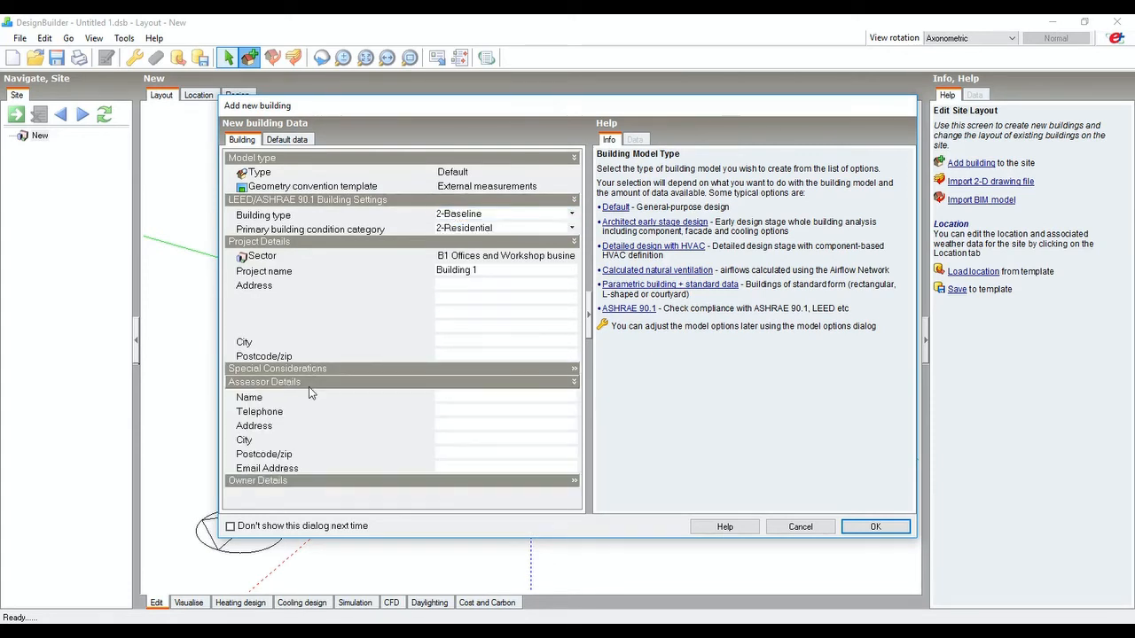
click(308, 479)
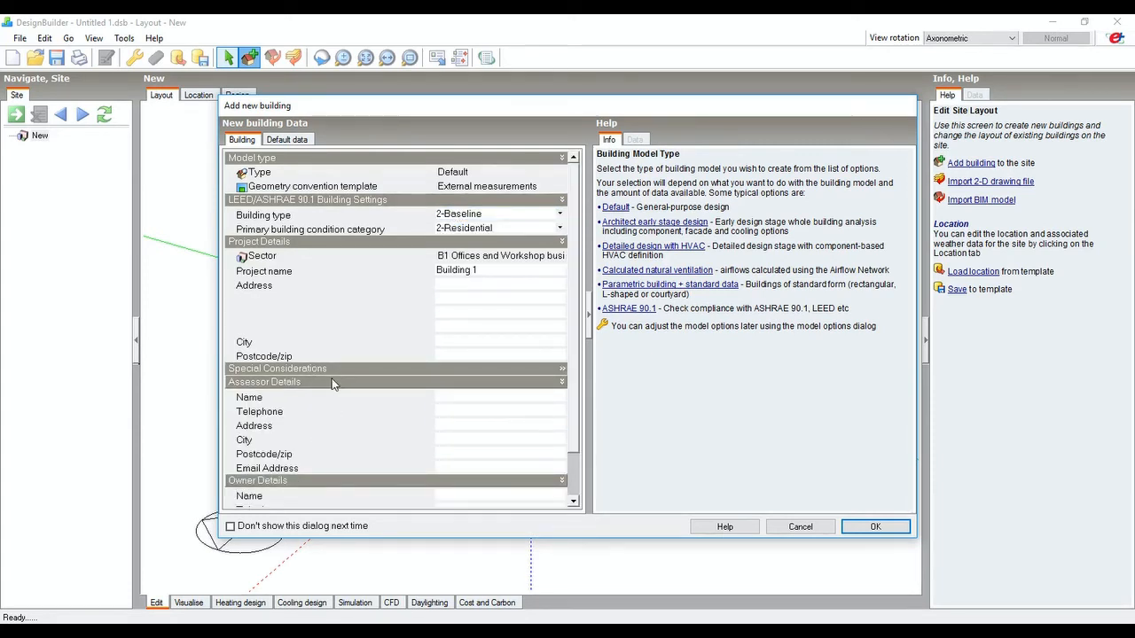
click(875, 527)
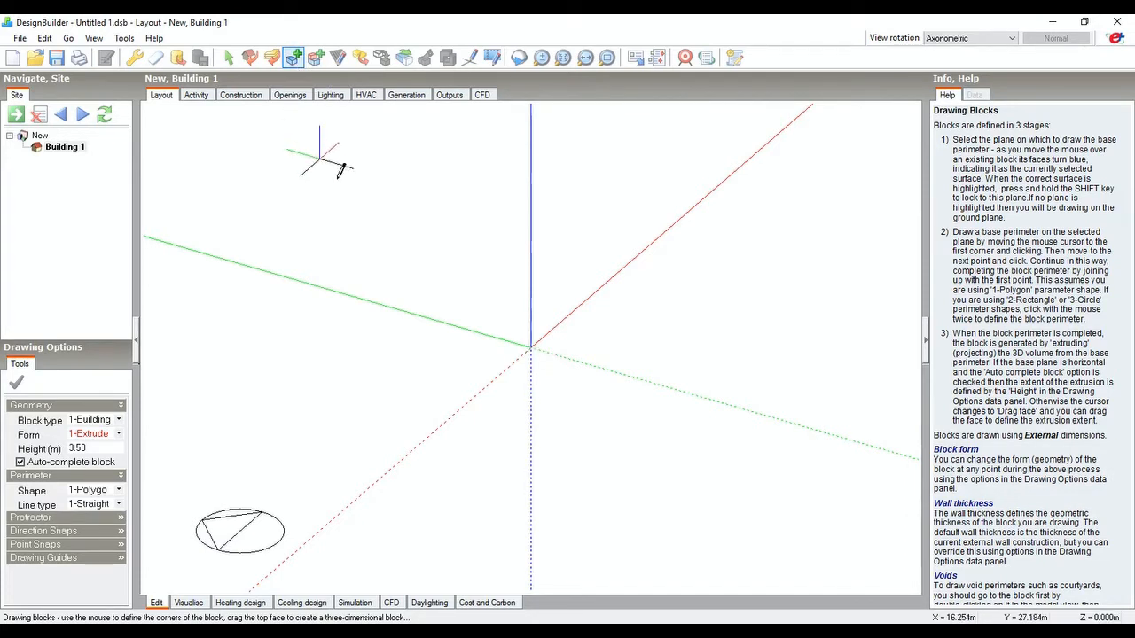
Draw a 20 m by 20 m building block, 3.50 m high, with its first corner near the origin.
click(532, 365)
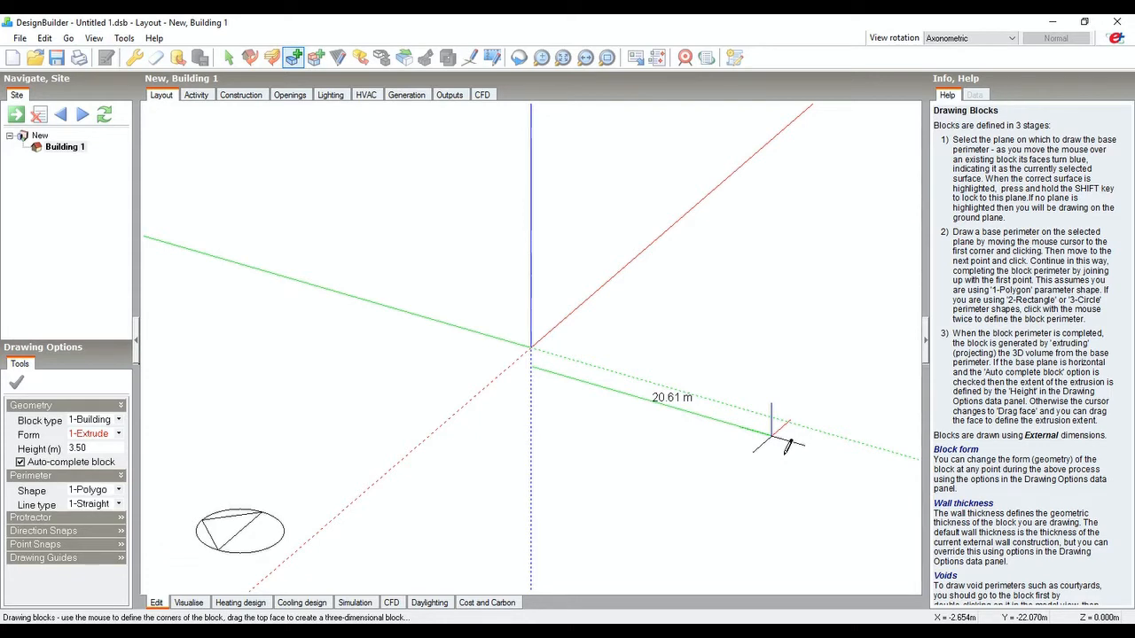
text(2)
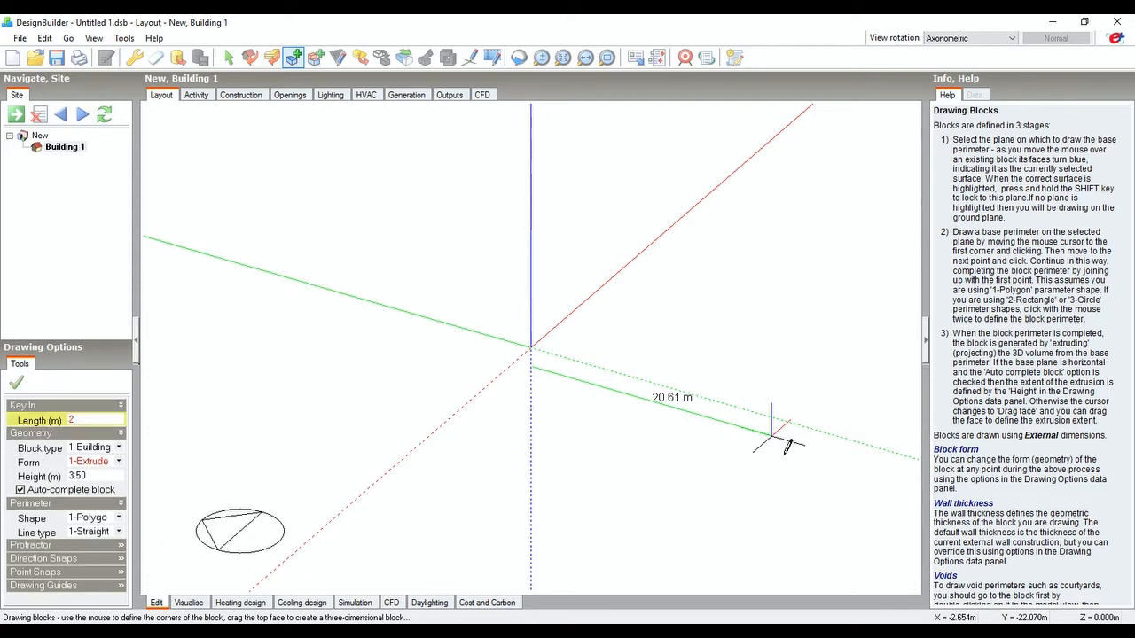
text(0)
key(Return)
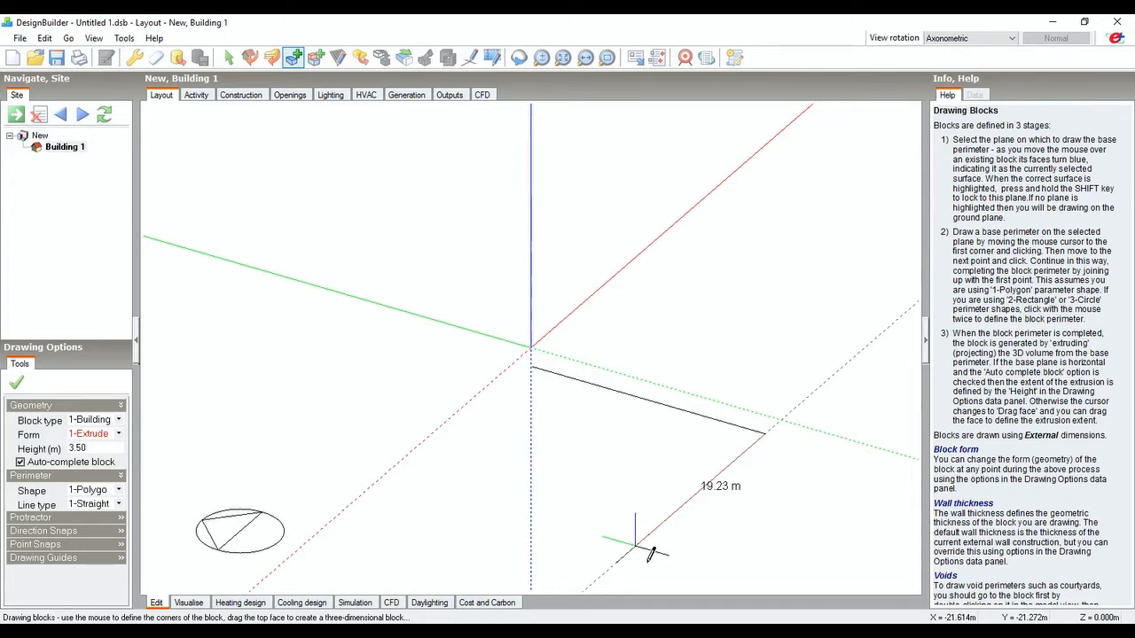
text(20)
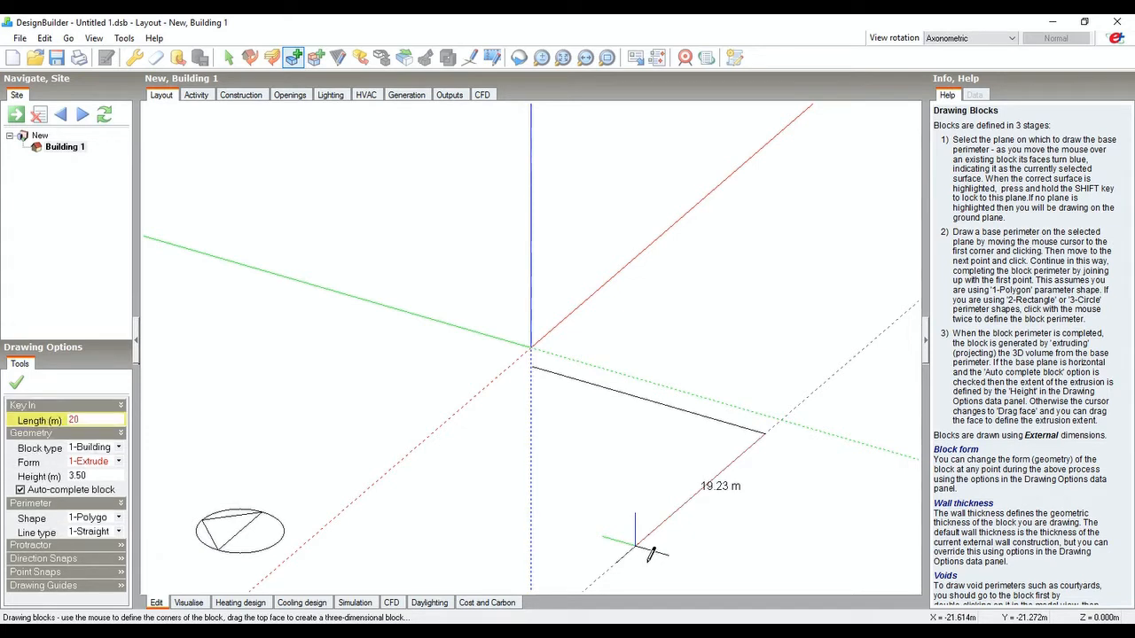
key(Return)
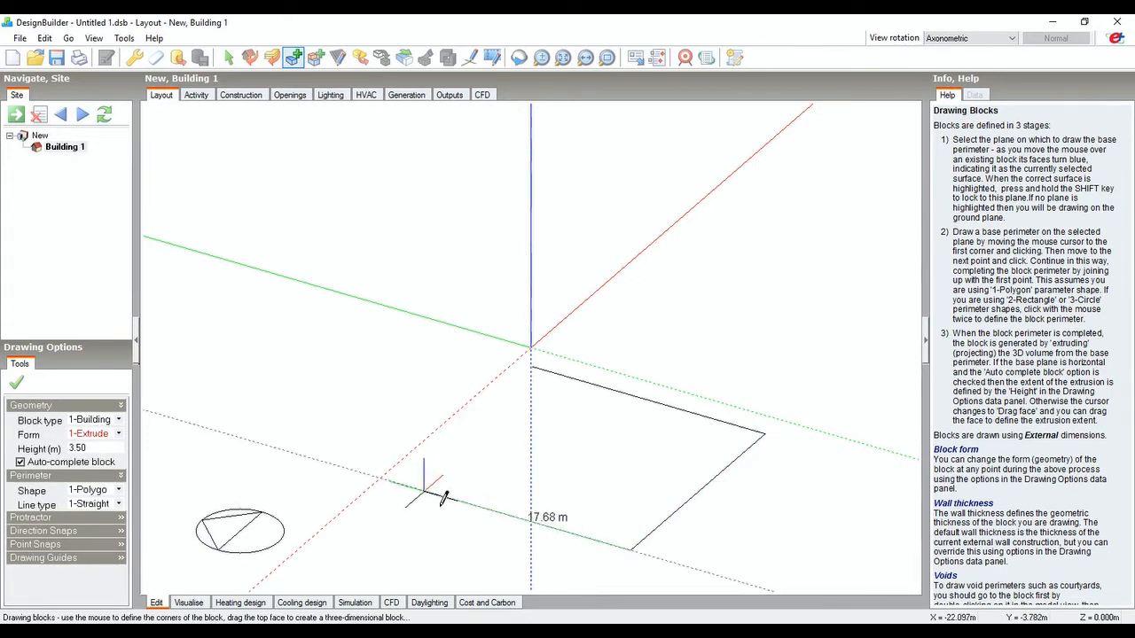
text(20)
key(Return)
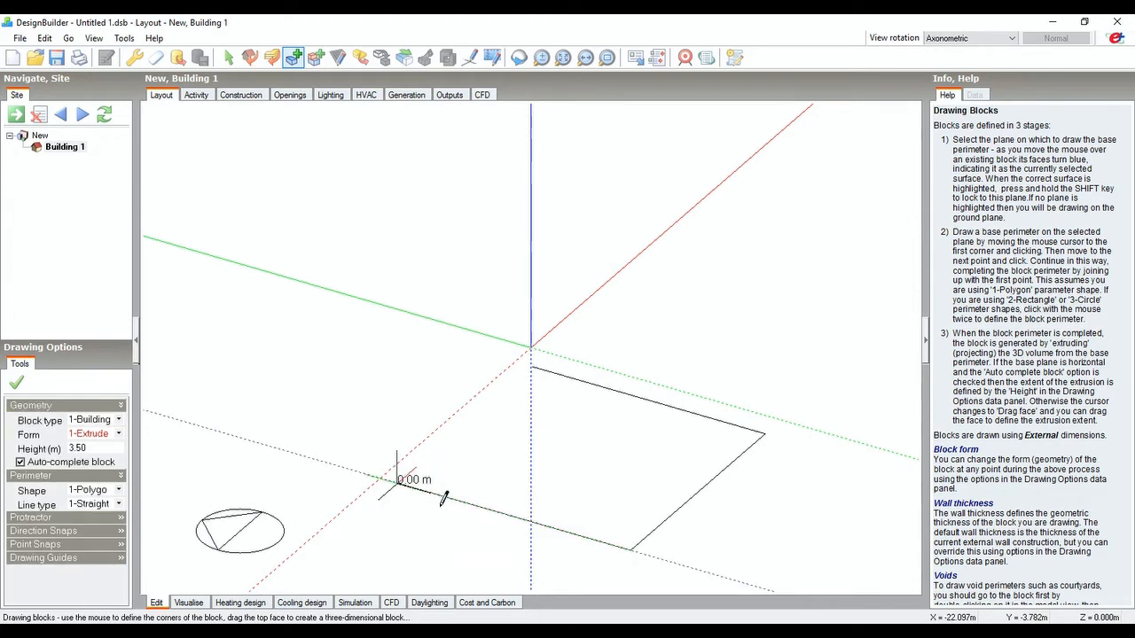
click(554, 379)
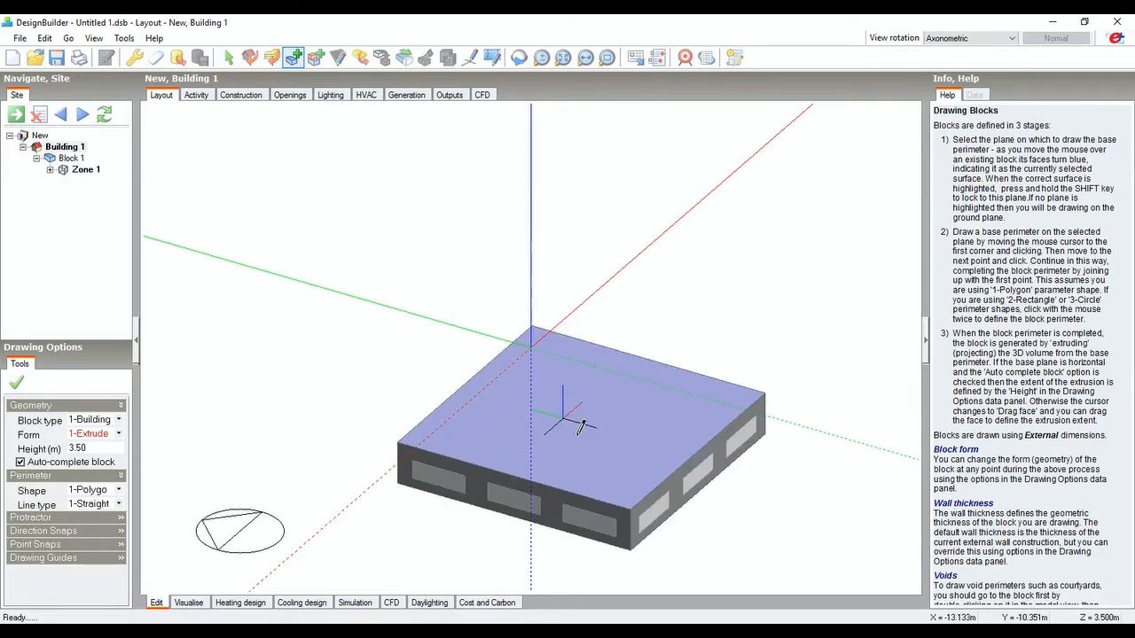
Leave block drawing and expand Zone 1's ground floor, roof and 90° wall in the widened site navigator.
click(228, 57)
click(70, 146)
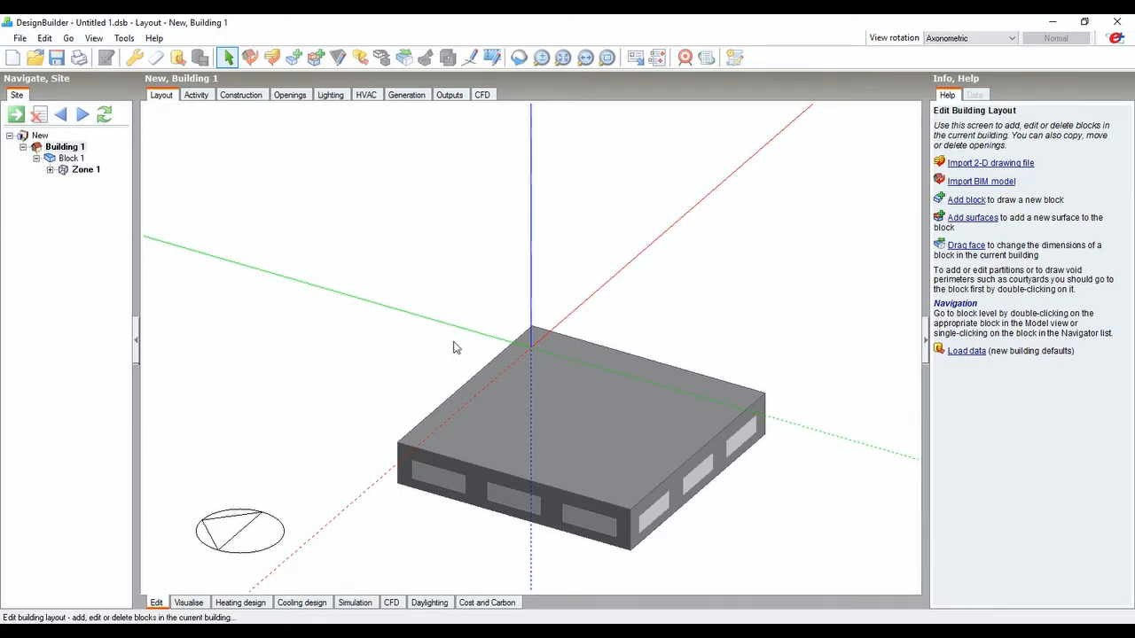
click(49, 170)
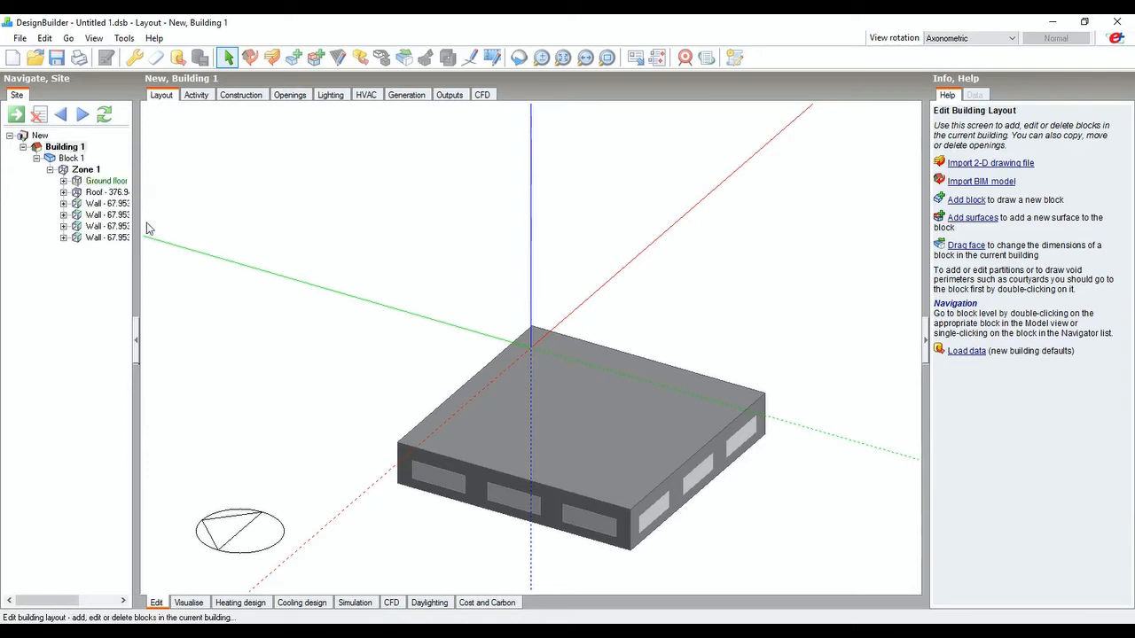
click(63, 181)
drag(147, 183, 205, 183)
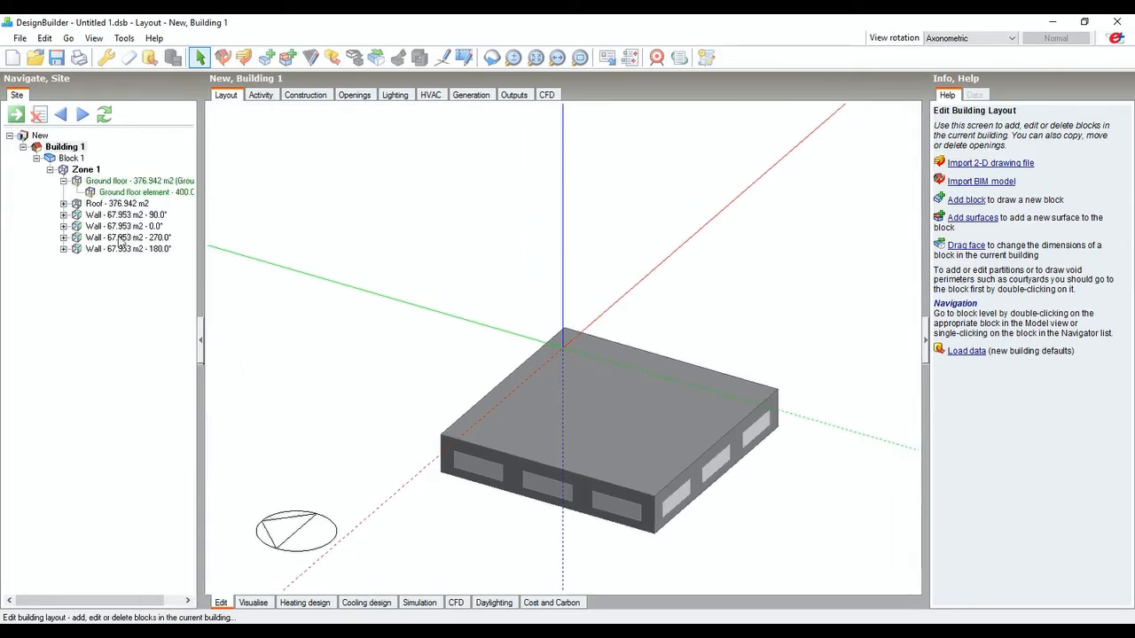
click(63, 203)
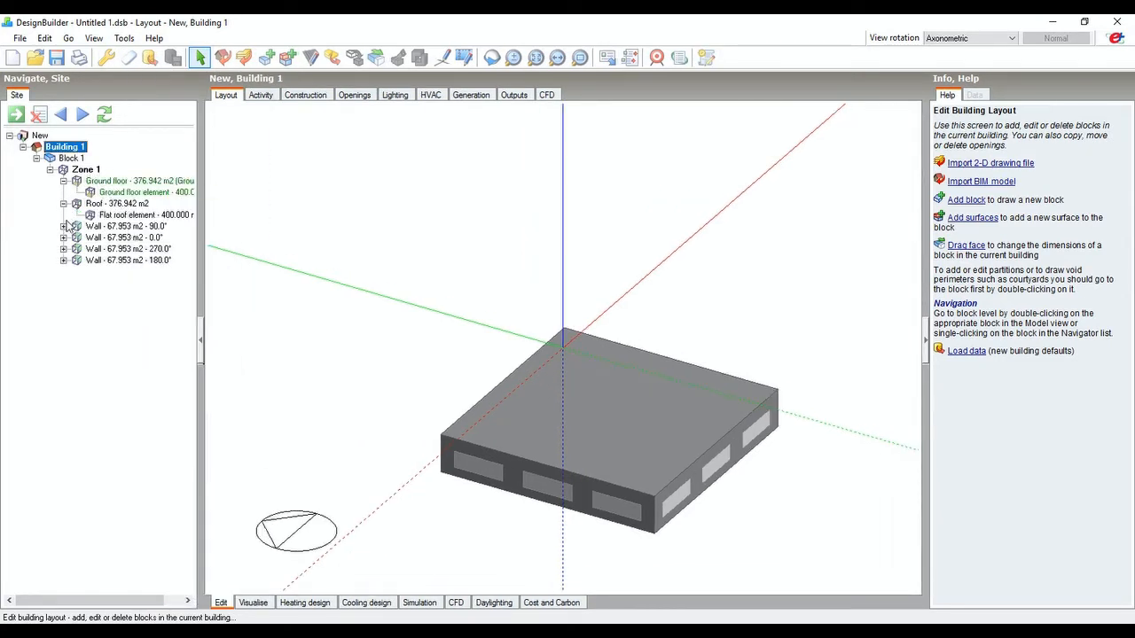
click(63, 226)
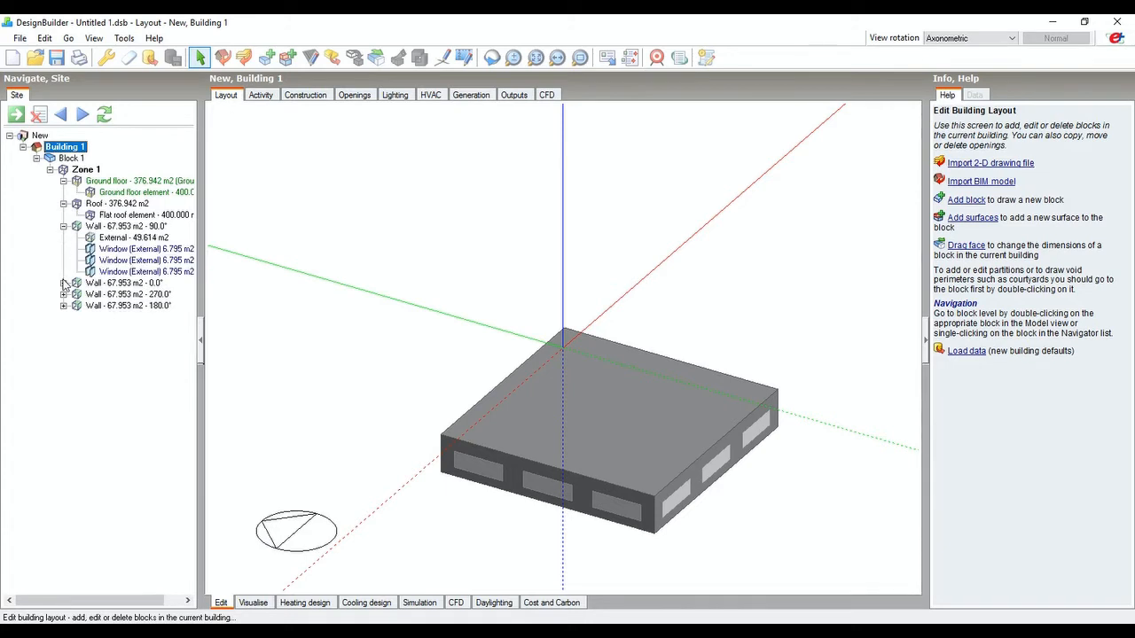
Open the block at block level and display Zone 1's 90° wall on its own.
double_click(683, 403)
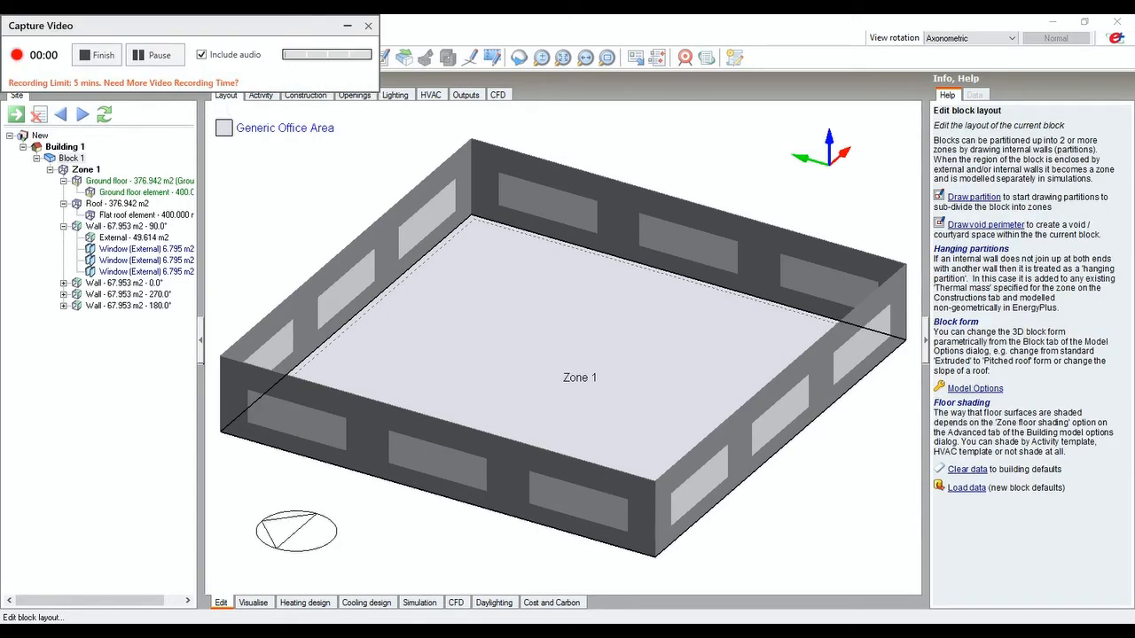
click(346, 26)
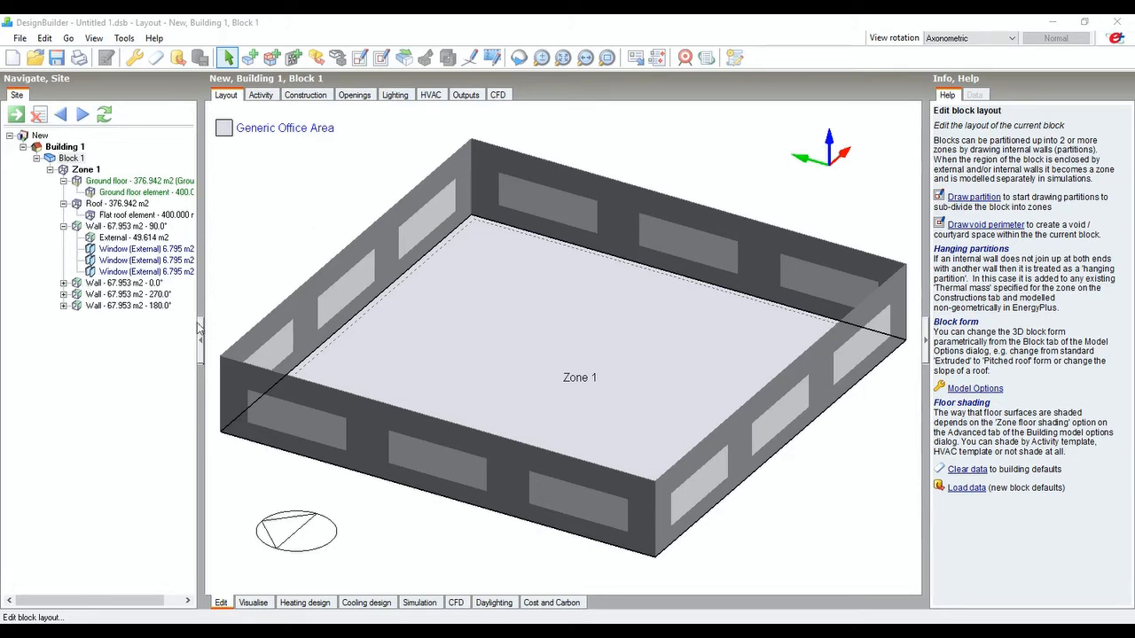
click(118, 228)
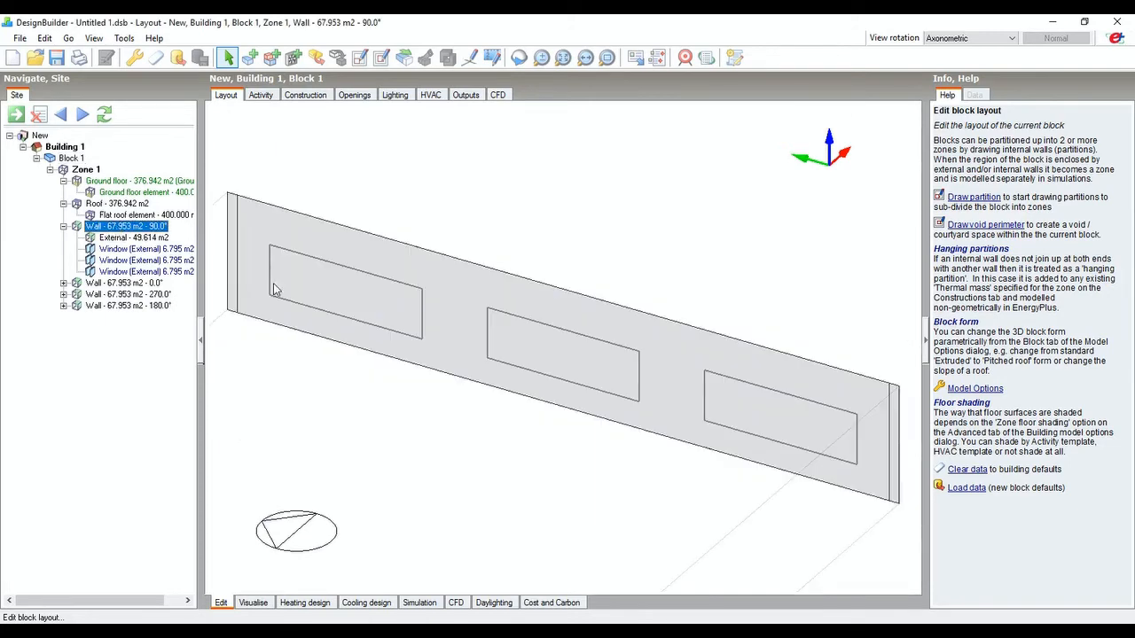
Open the 90° wall at surface level, and return to Zone 1's layout to view the whole zone.
click(584, 300)
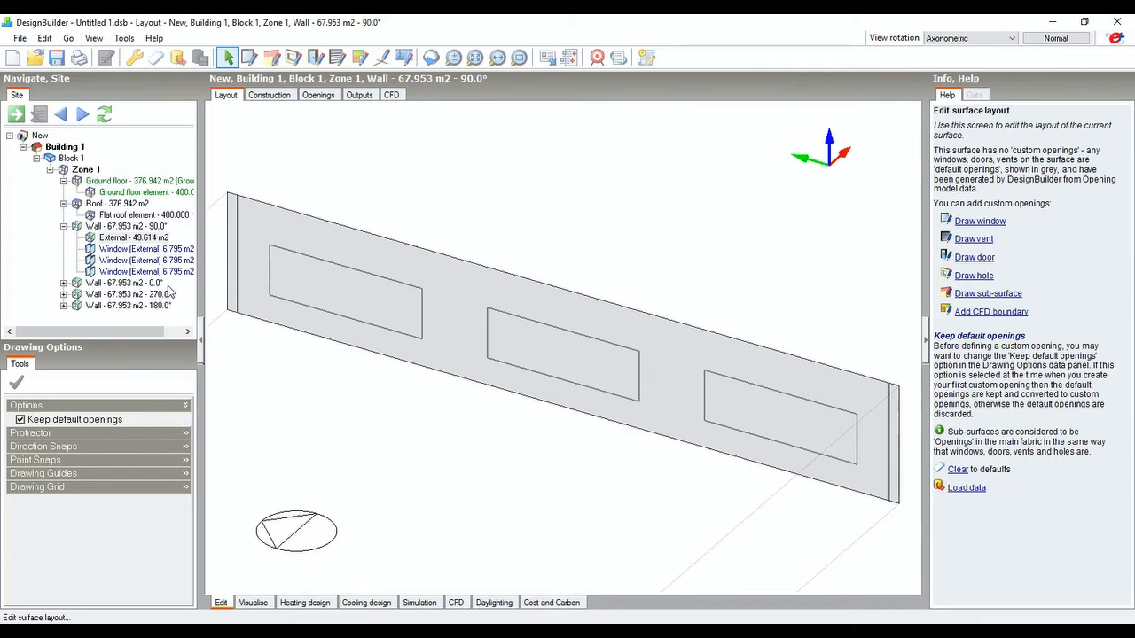
click(84, 170)
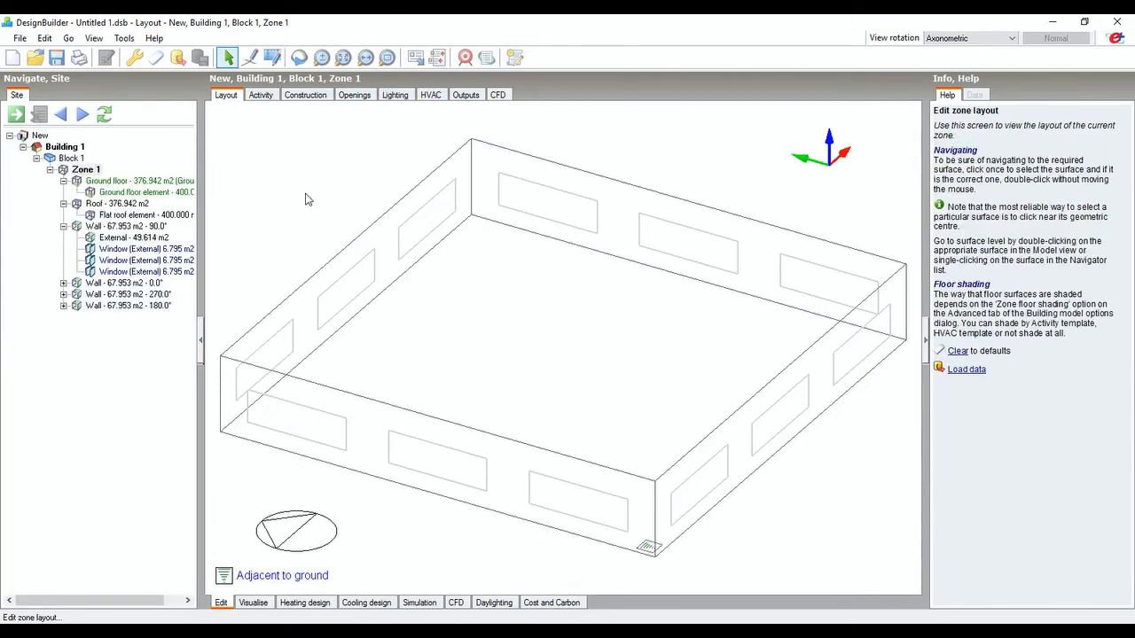
mouse_move(492, 259)
middle_down()
mouse_move(334, 296)
mouse_move(501, 256)
middle_up()
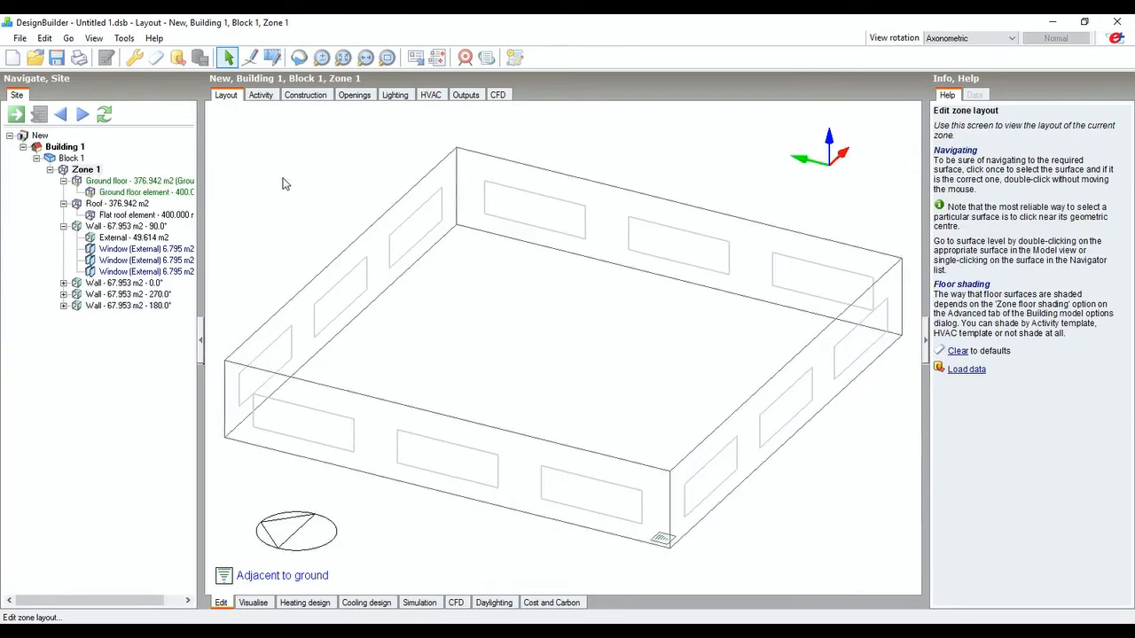
Draw a straight 20 m standard partition across Block 1, joining the midpoints of two opposite walls 10 m from the corners.
click(70, 160)
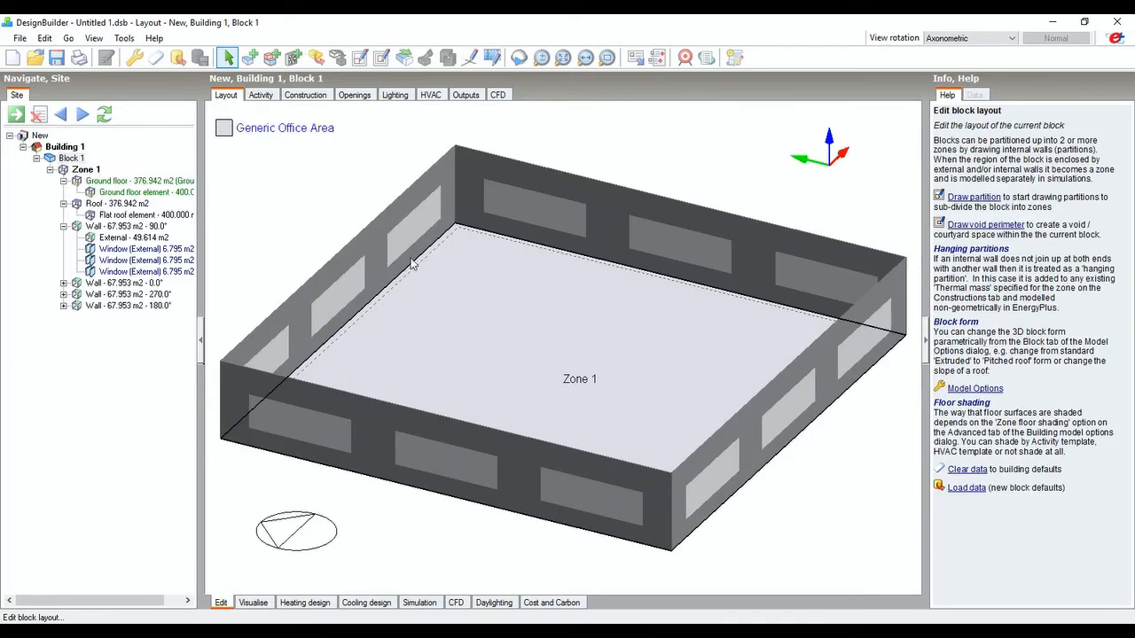
middle_drag(631, 328, 563, 345)
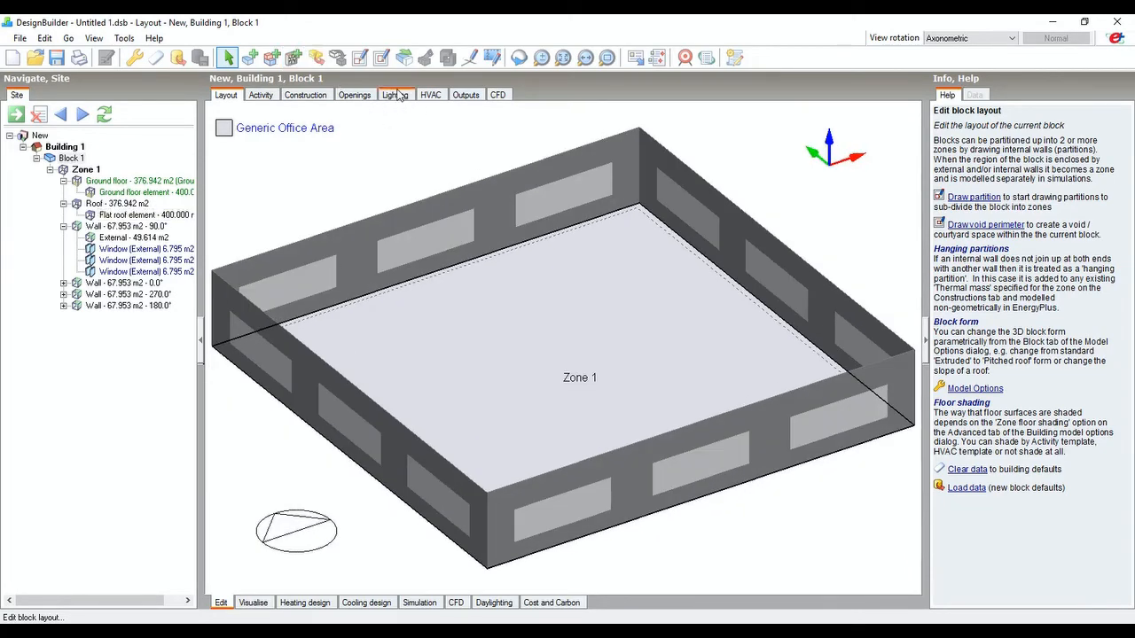
click(358, 58)
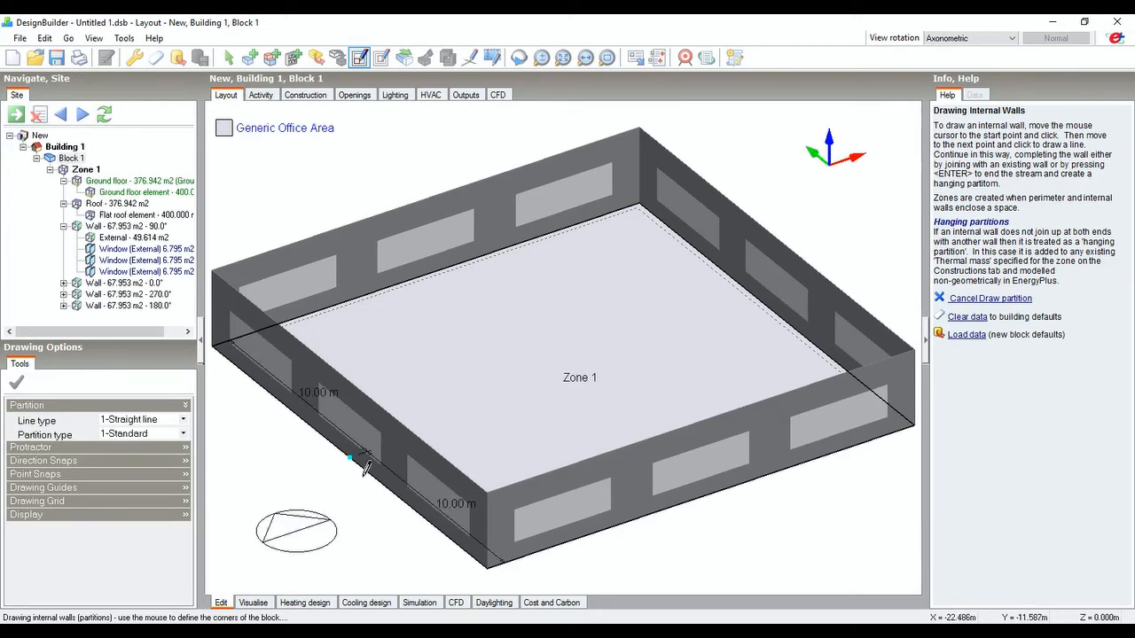
click(363, 470)
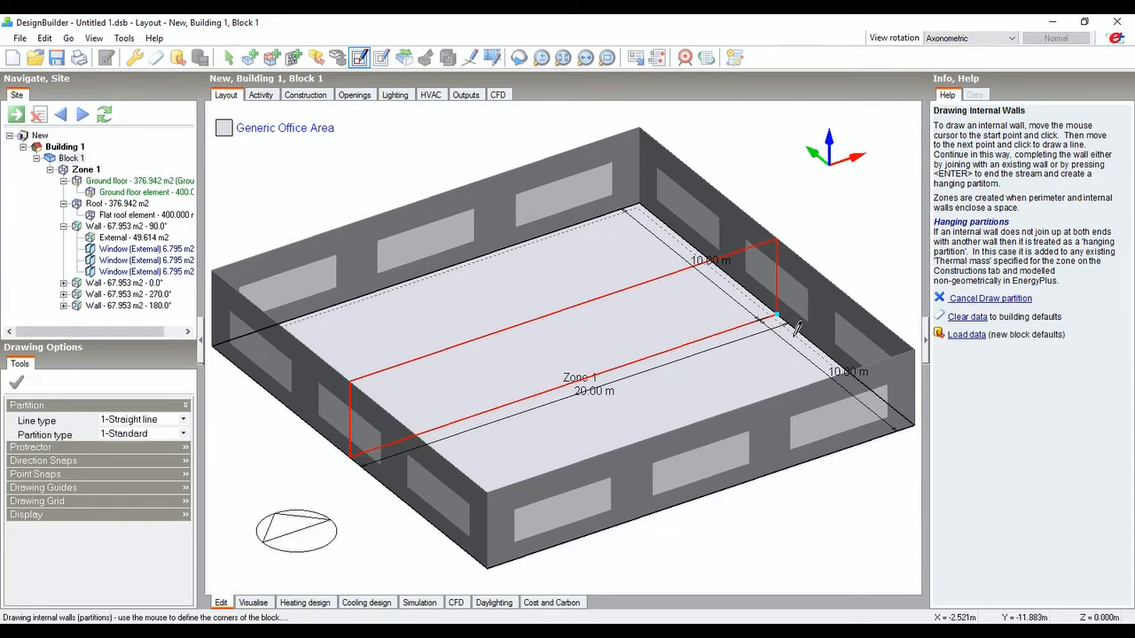
click(791, 330)
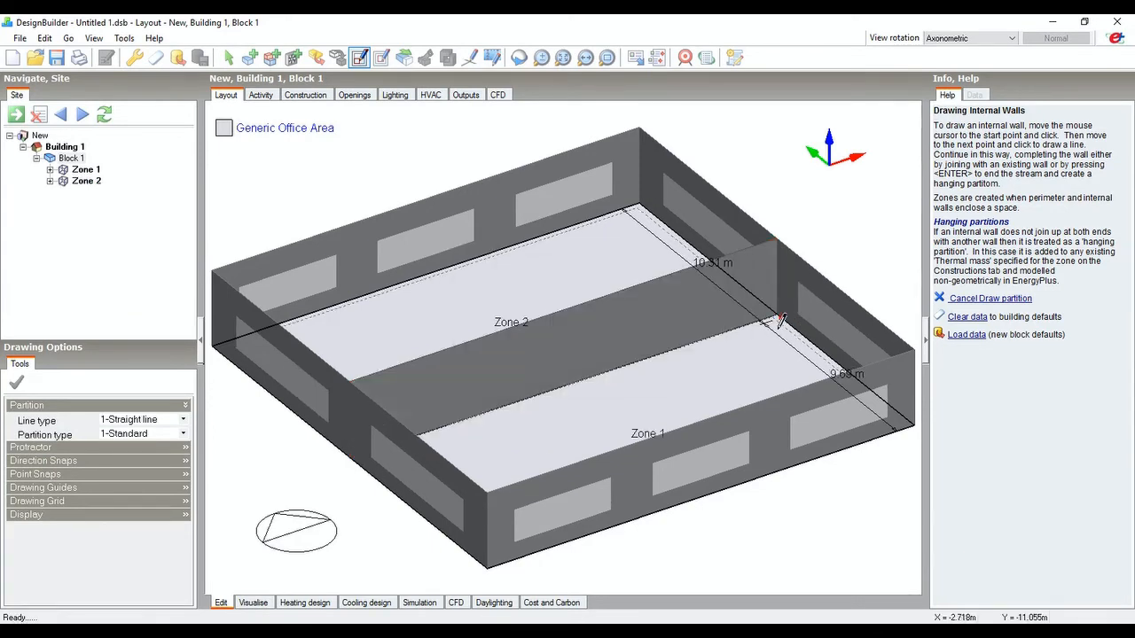
mouse_move(593, 399)
middle_down()
mouse_move(562, 436)
mouse_move(597, 419)
middle_up()
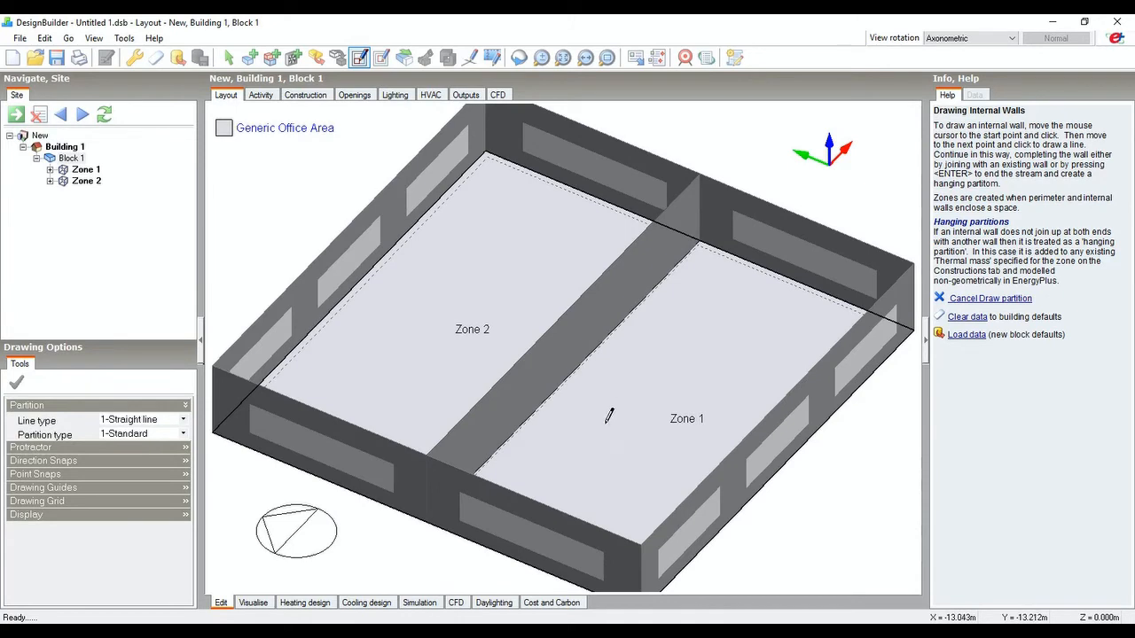
scroll(608, 410, down, 2)
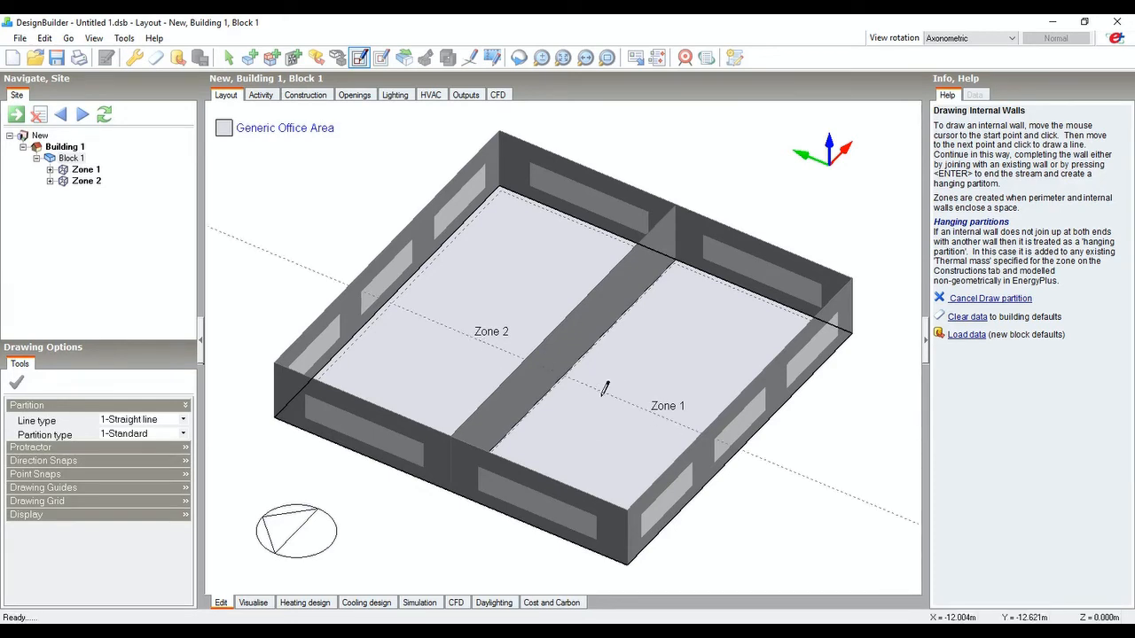
Expand the surface lists of Zone 1 and Zone 2 and the contents of Zone 2's 90° wall in the site navigator.
click(50, 181)
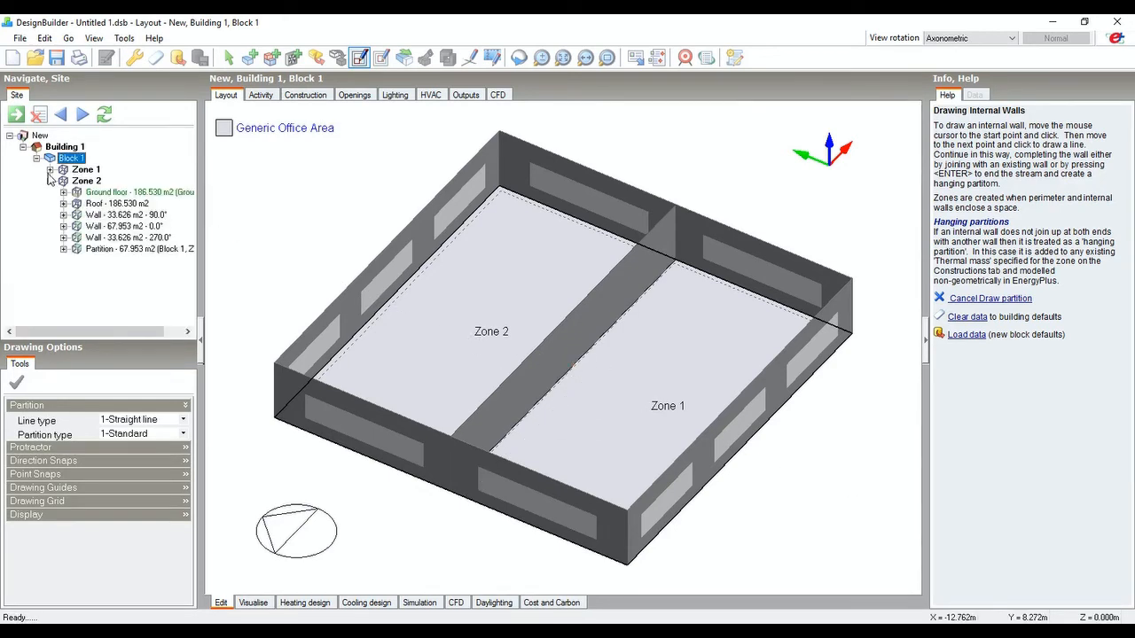
click(50, 169)
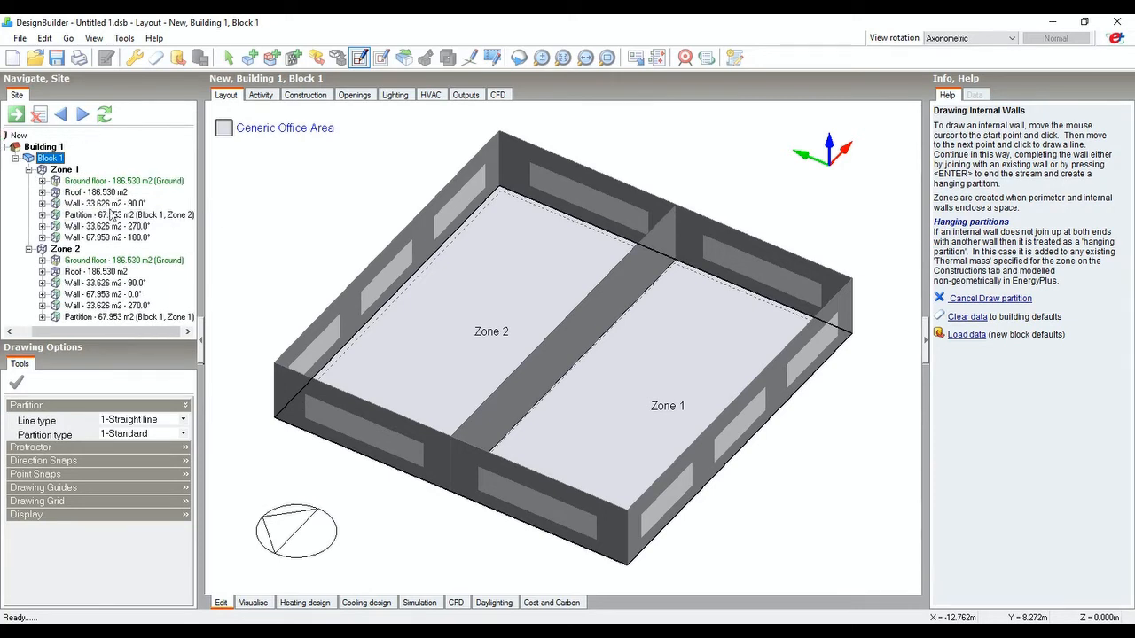
click(42, 283)
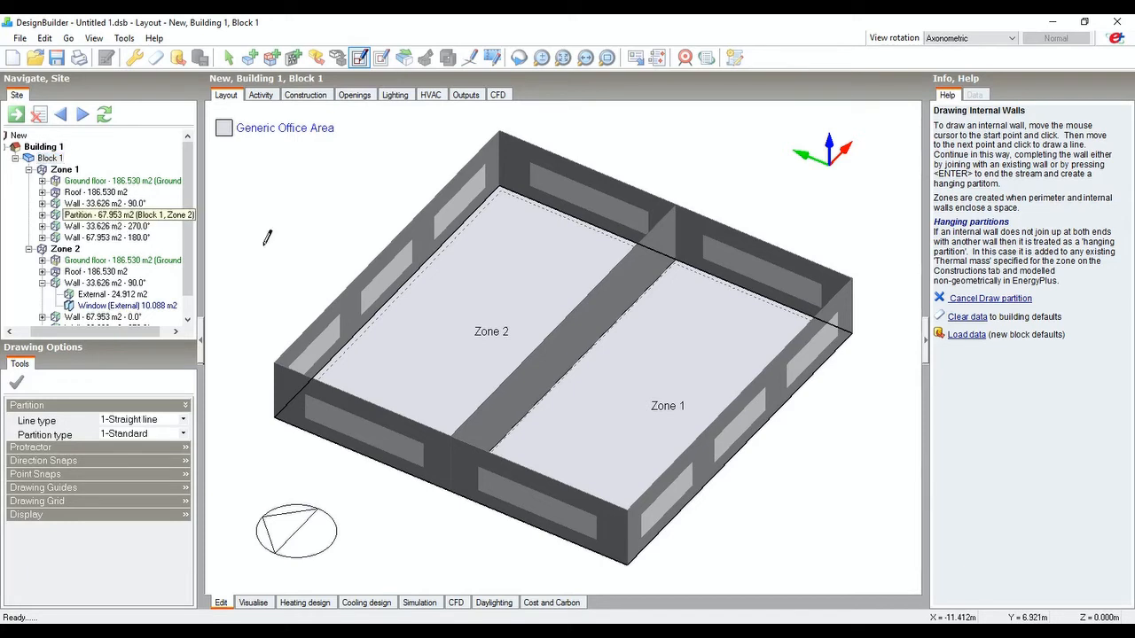
click(55, 144)
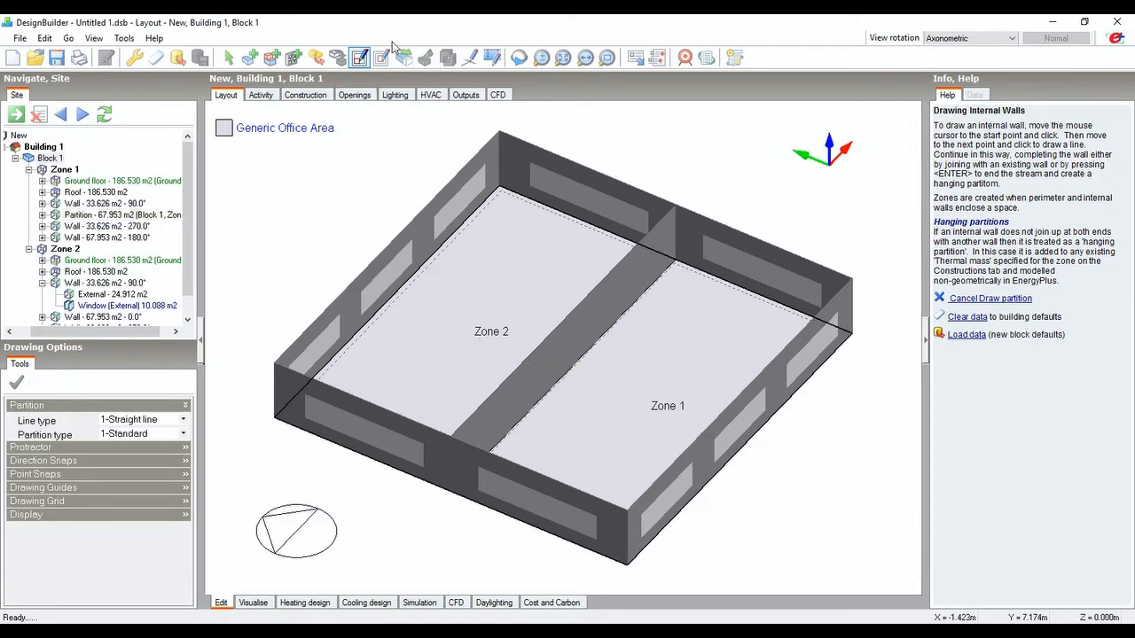
Draw a partition across Zone 2 from the midpoint of its 0.0° wall, and another across Zone 1 from the central partition to its 180° wall.
click(388, 301)
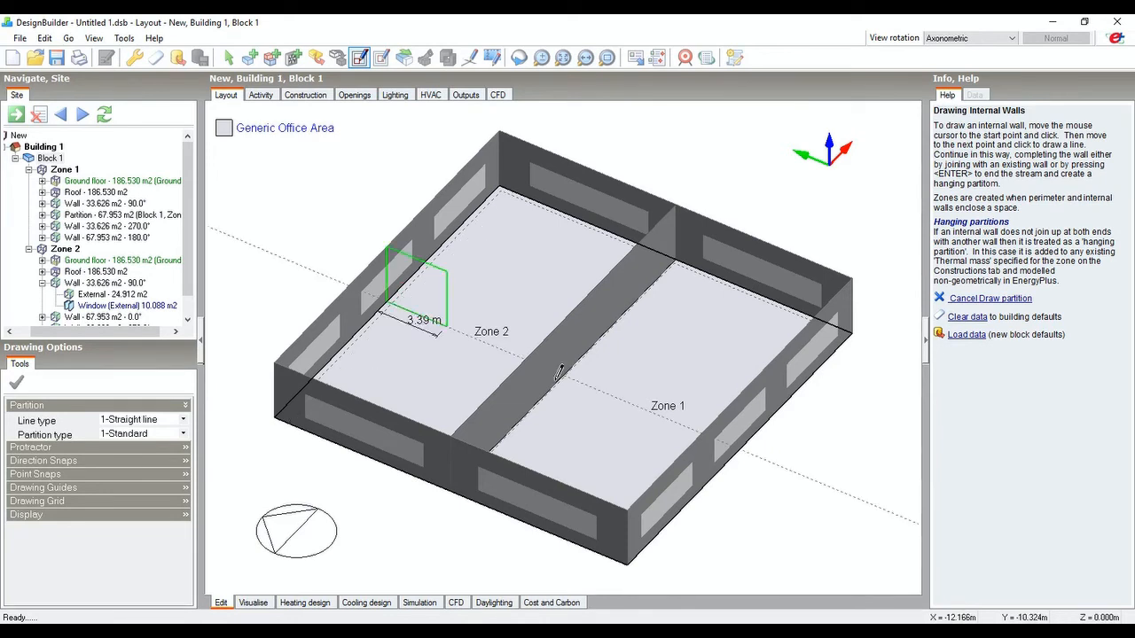
click(749, 459)
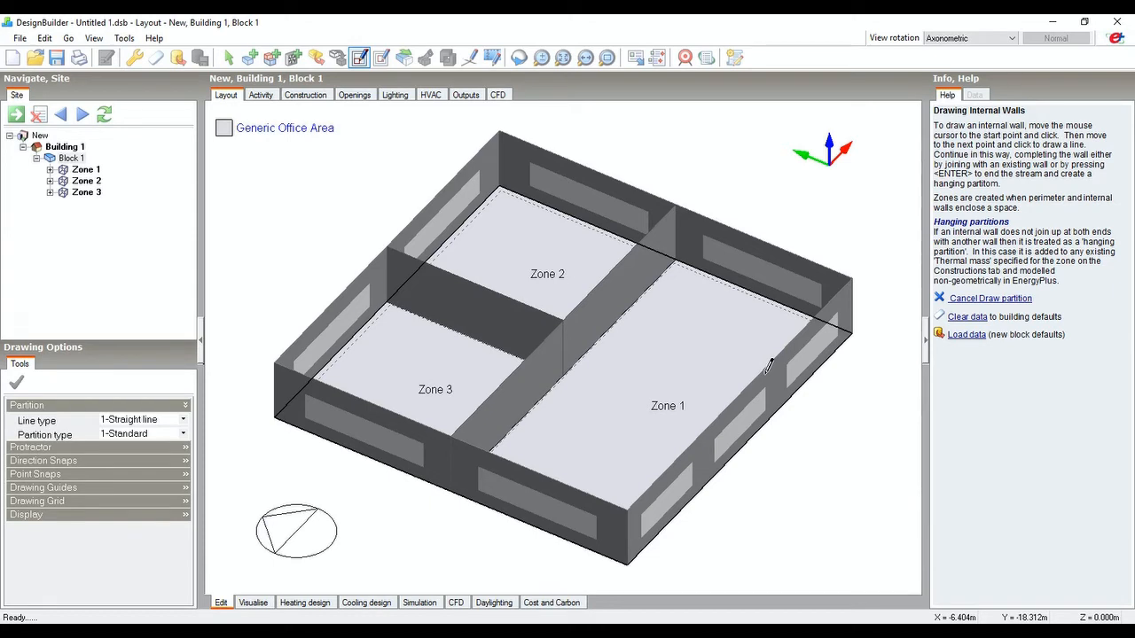
click(647, 317)
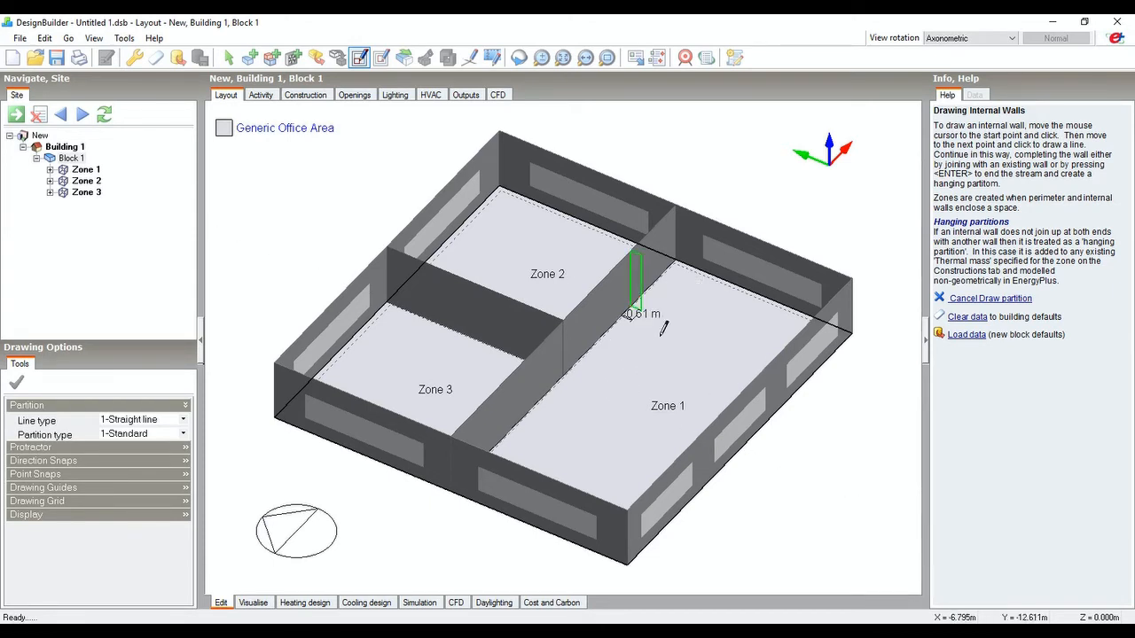
click(822, 394)
mouse_move(839, 328)
middle_down()
mouse_move(773, 375)
mouse_move(760, 330)
mouse_move(947, 344)
mouse_move(854, 336)
middle_up()
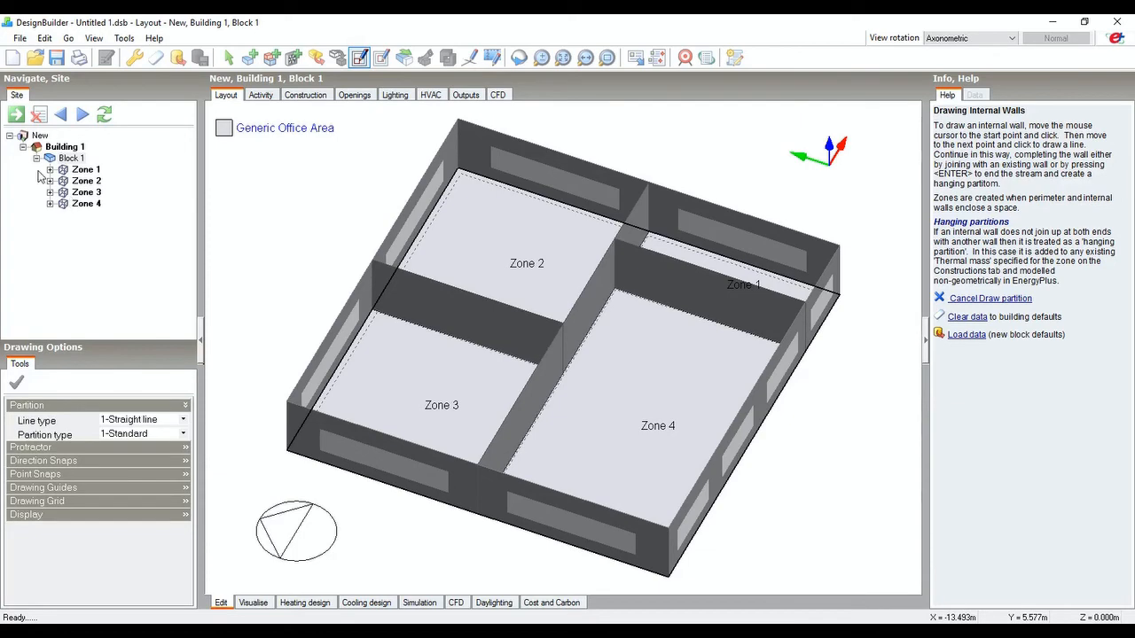
Return to building level and select the block to see its editing options, leaving it deselected.
click(64, 147)
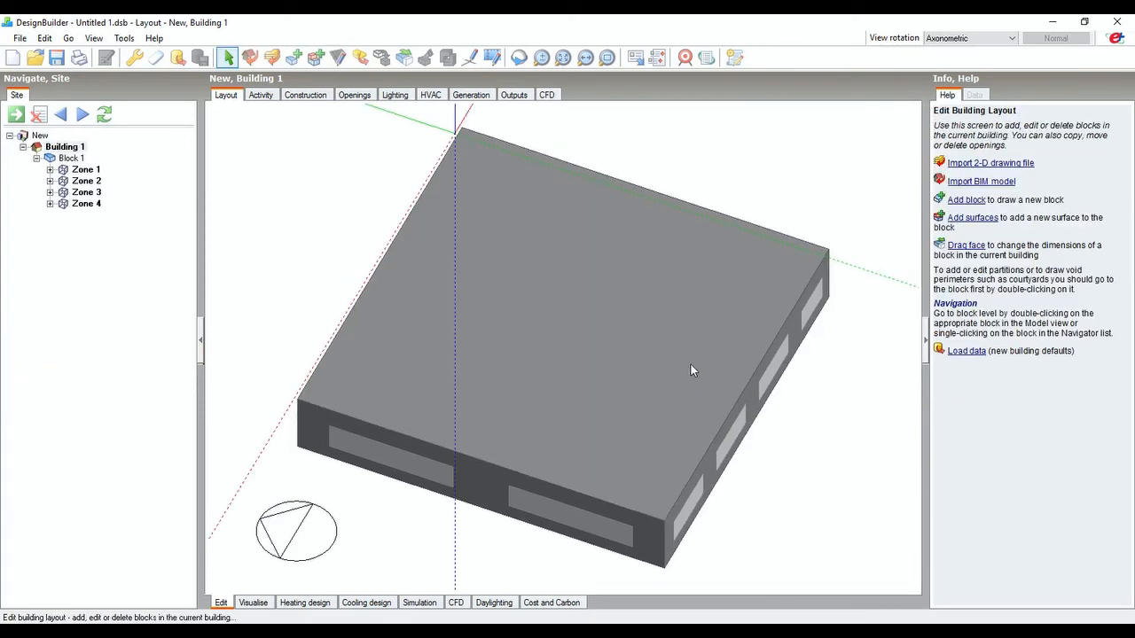
middle_drag(690, 360, 663, 327)
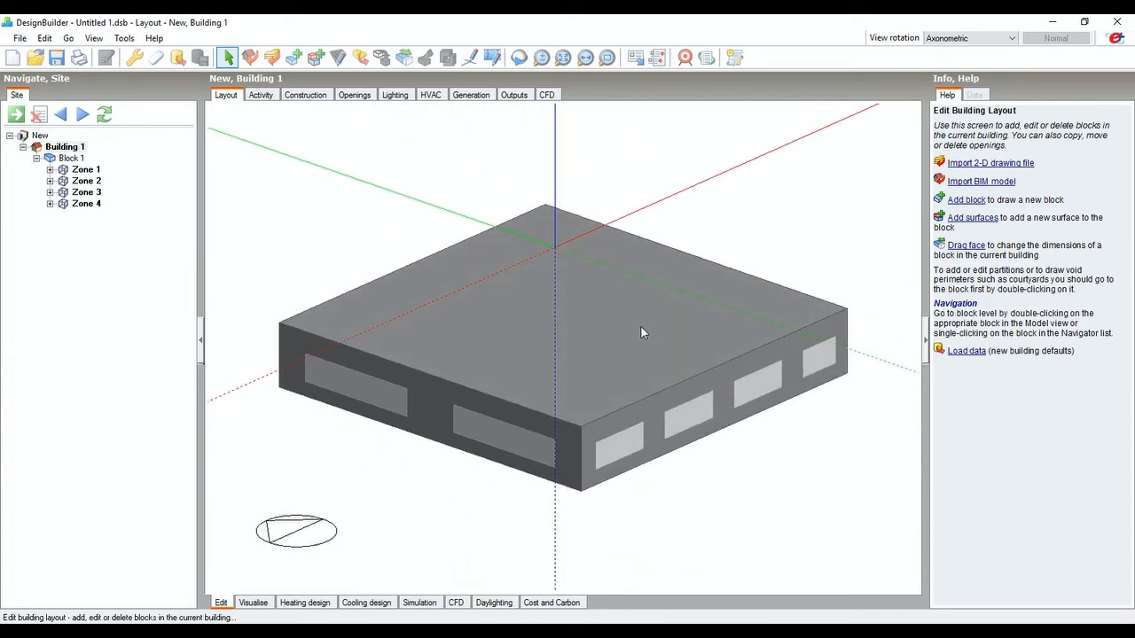
double_click(532, 279)
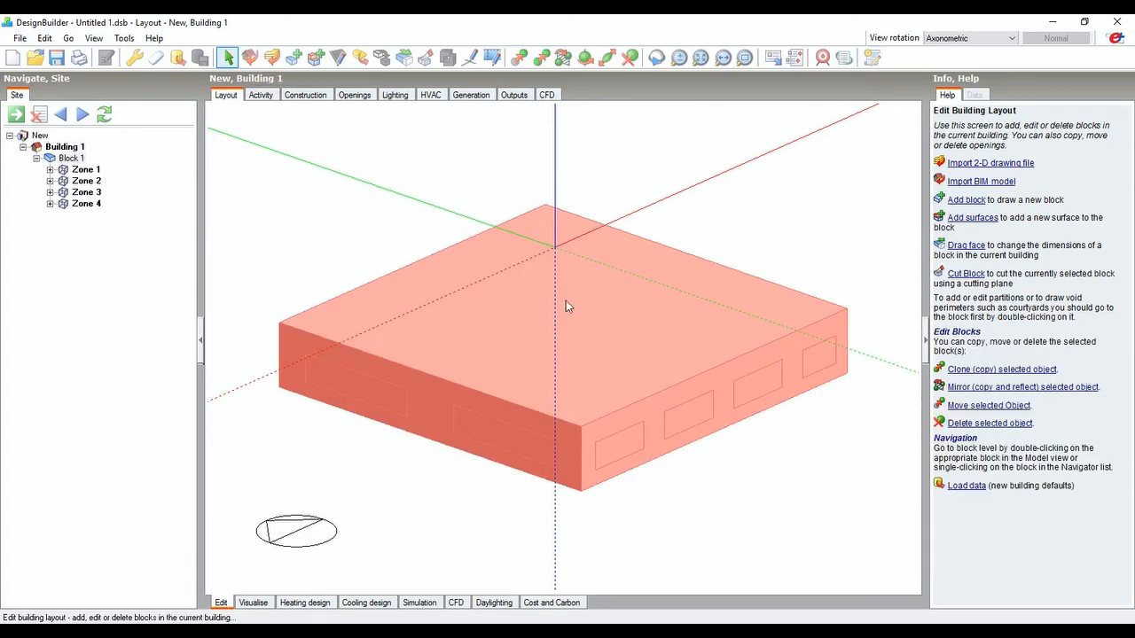
click(379, 217)
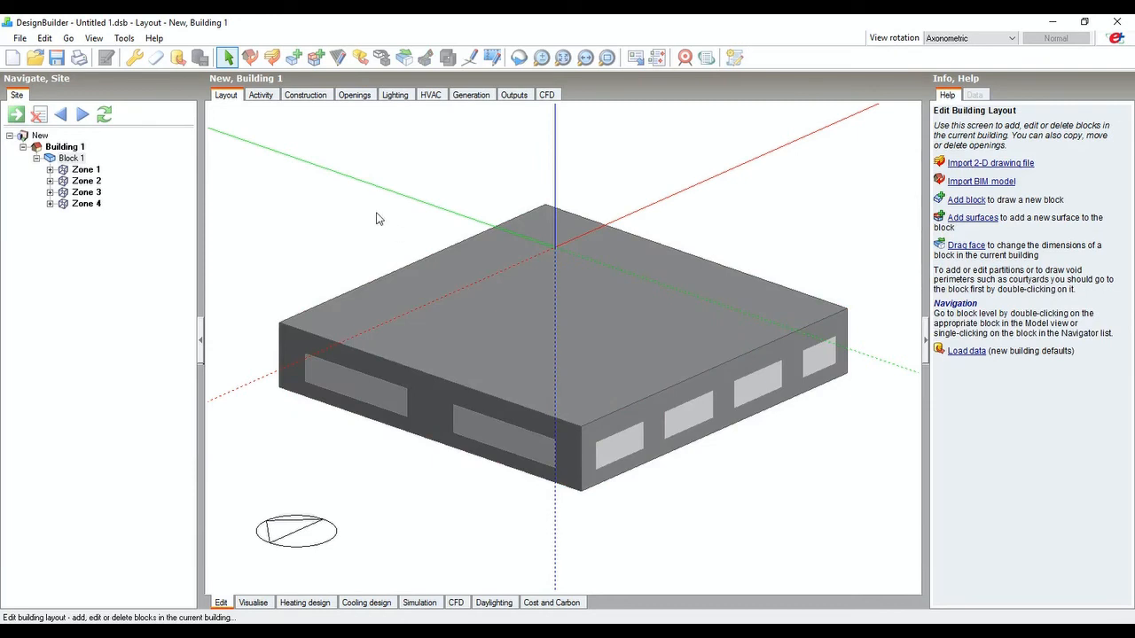
click(476, 295)
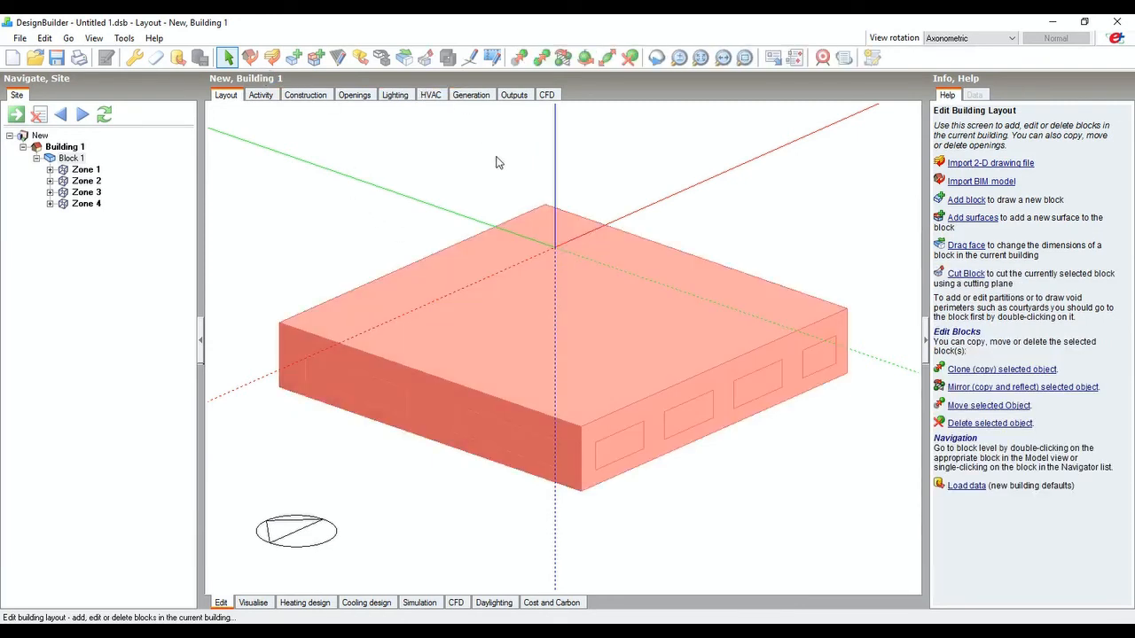
click(497, 162)
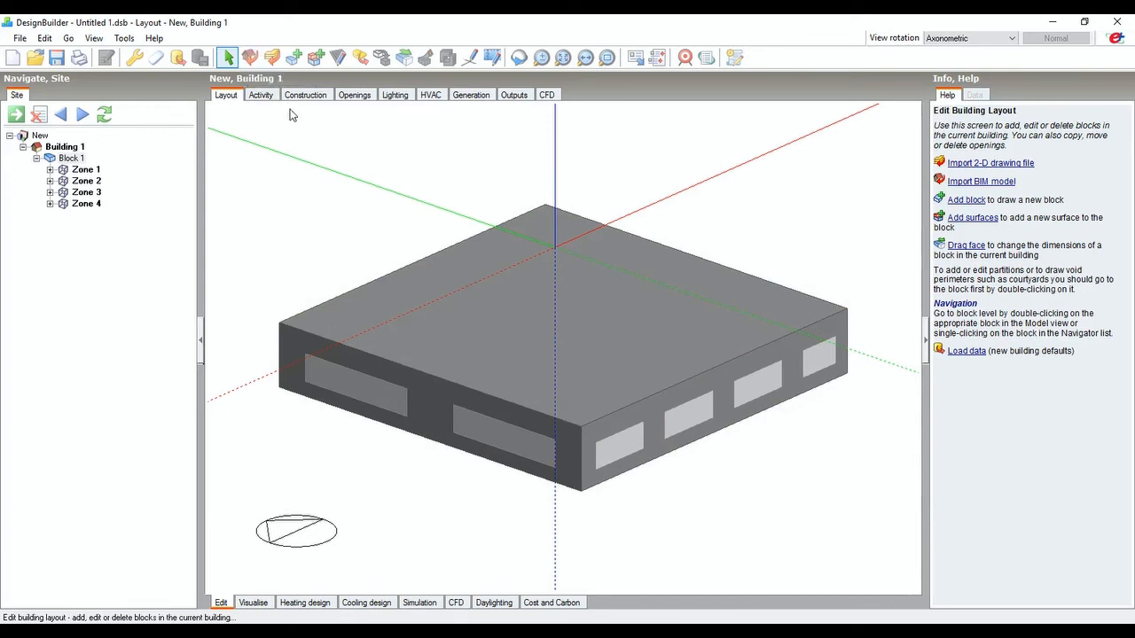
Draw a 15 m by 15 m extruded building block, 3.50 m high, on the existing block's roof from its corner, and leave block drawing.
click(292, 60)
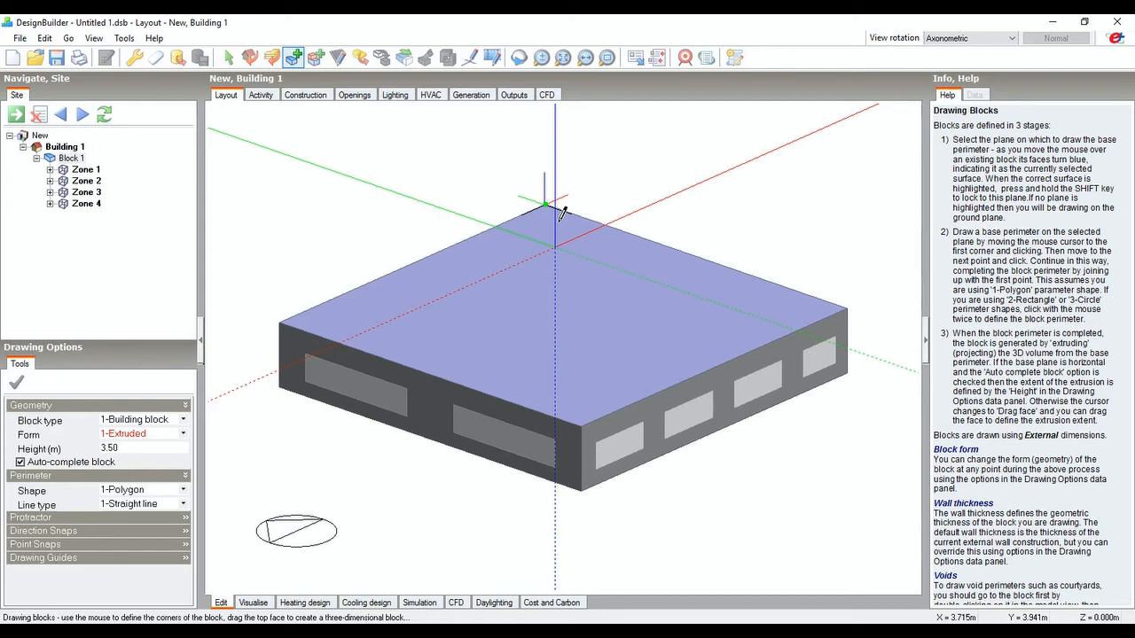
click(559, 208)
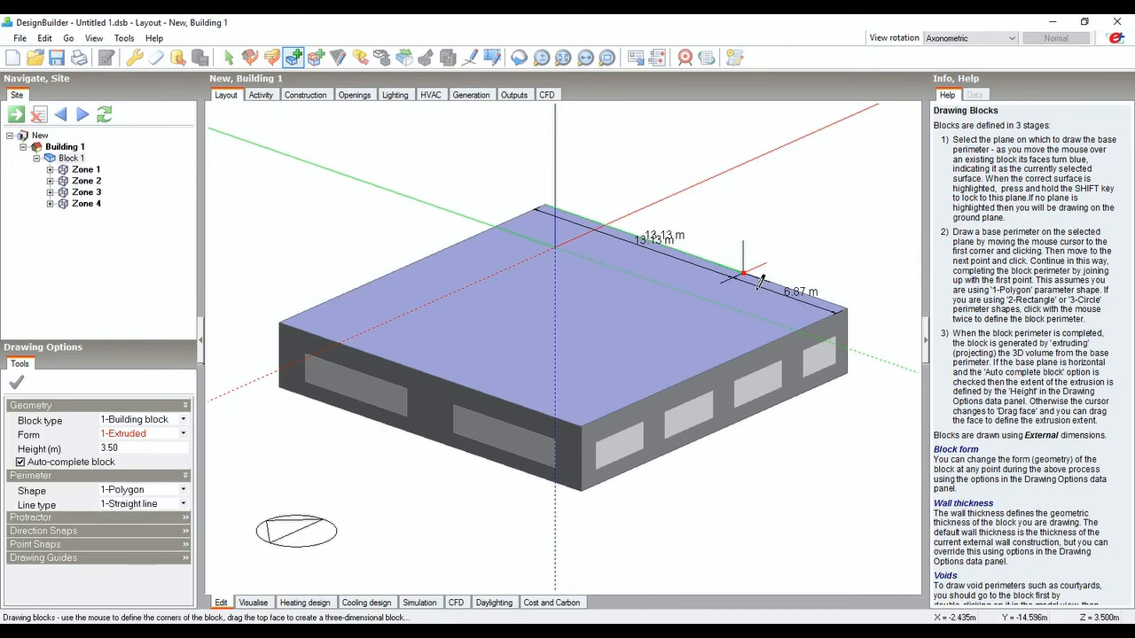
text(15)
key(Return)
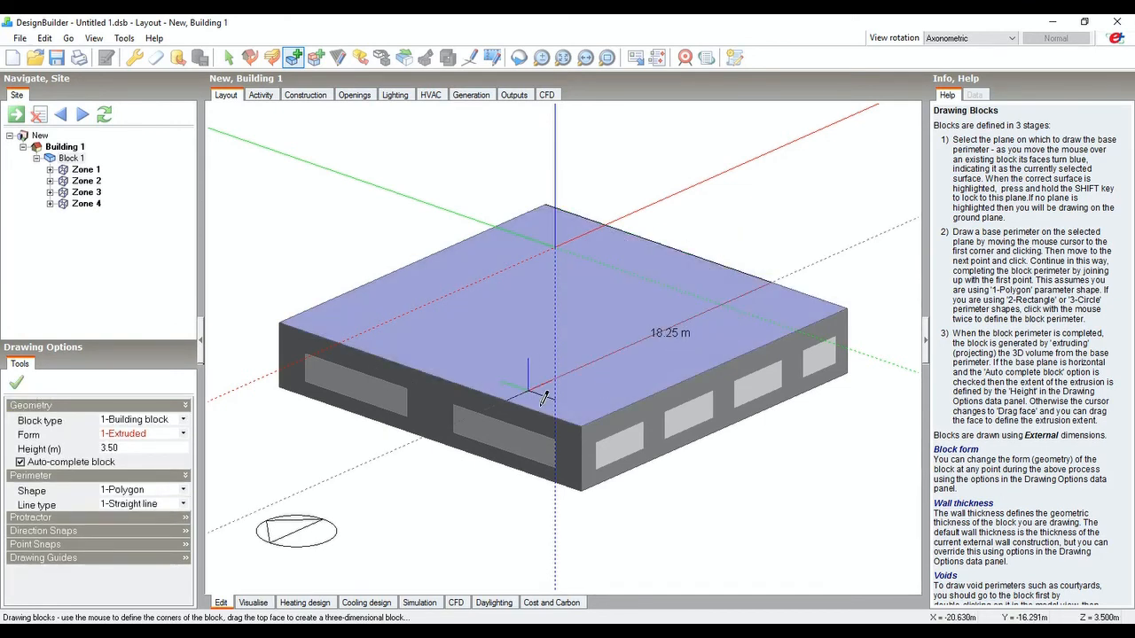
text(15)
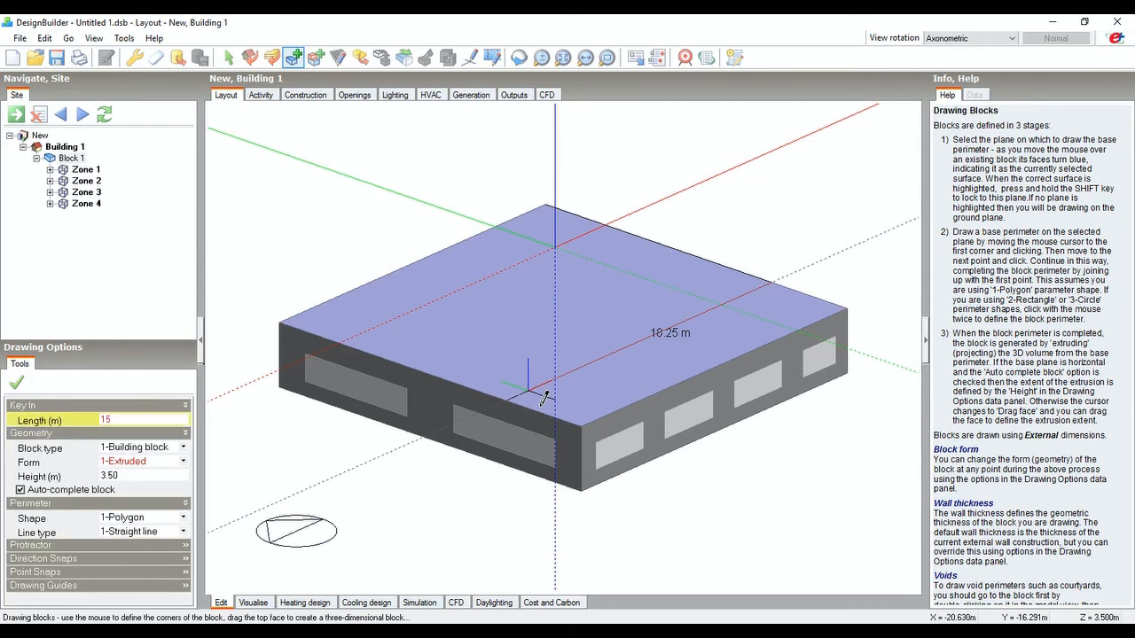
key(Return)
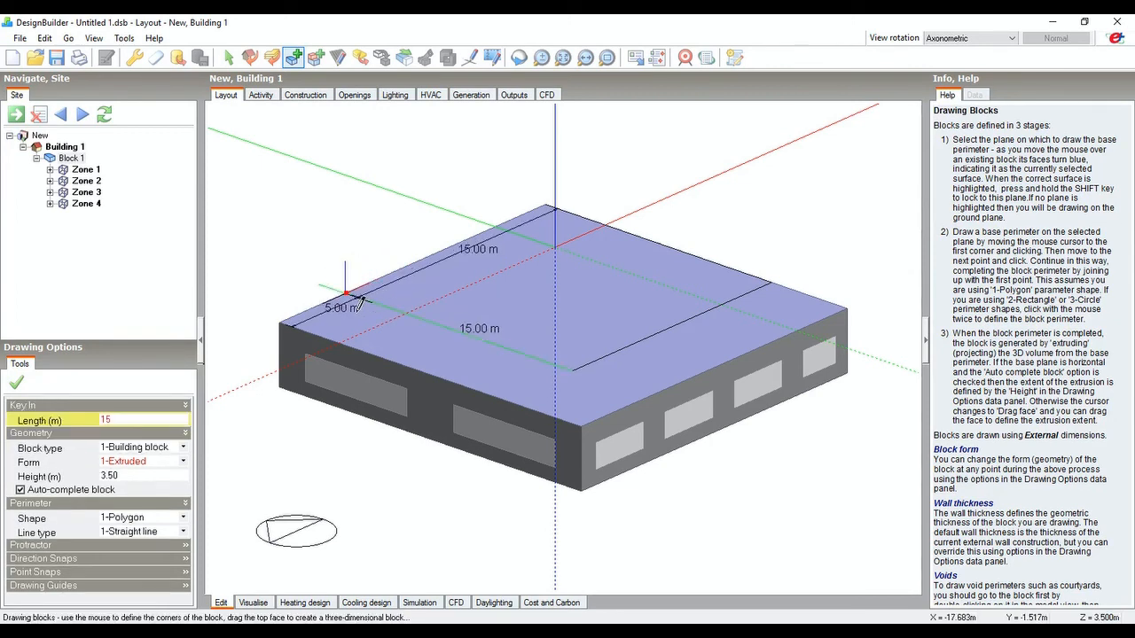
click(352, 296)
click(559, 209)
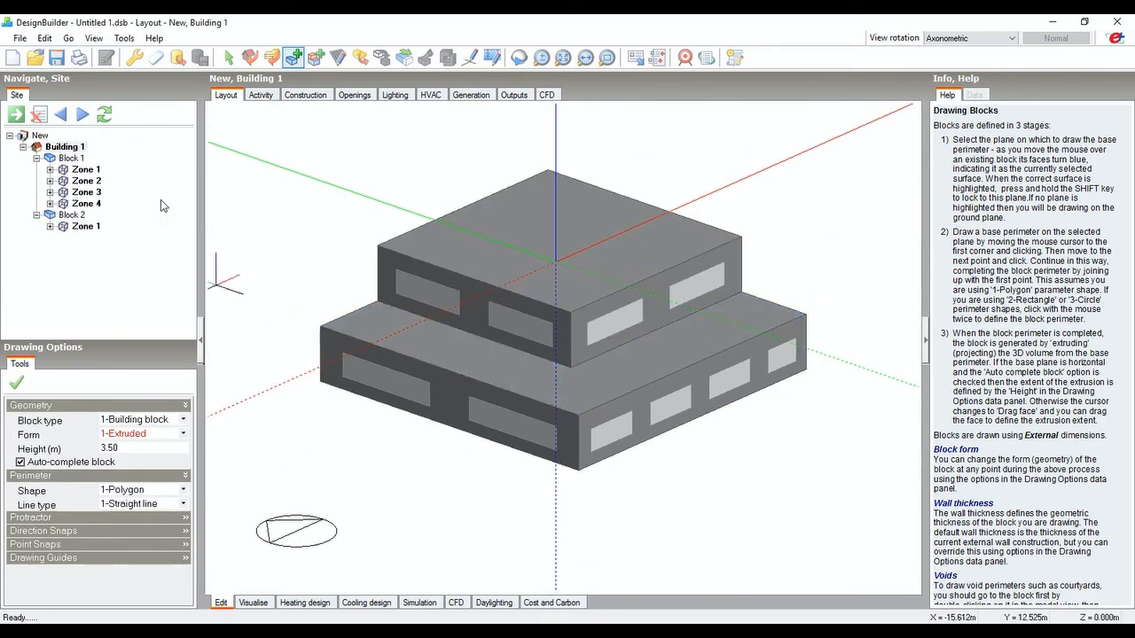
click(228, 58)
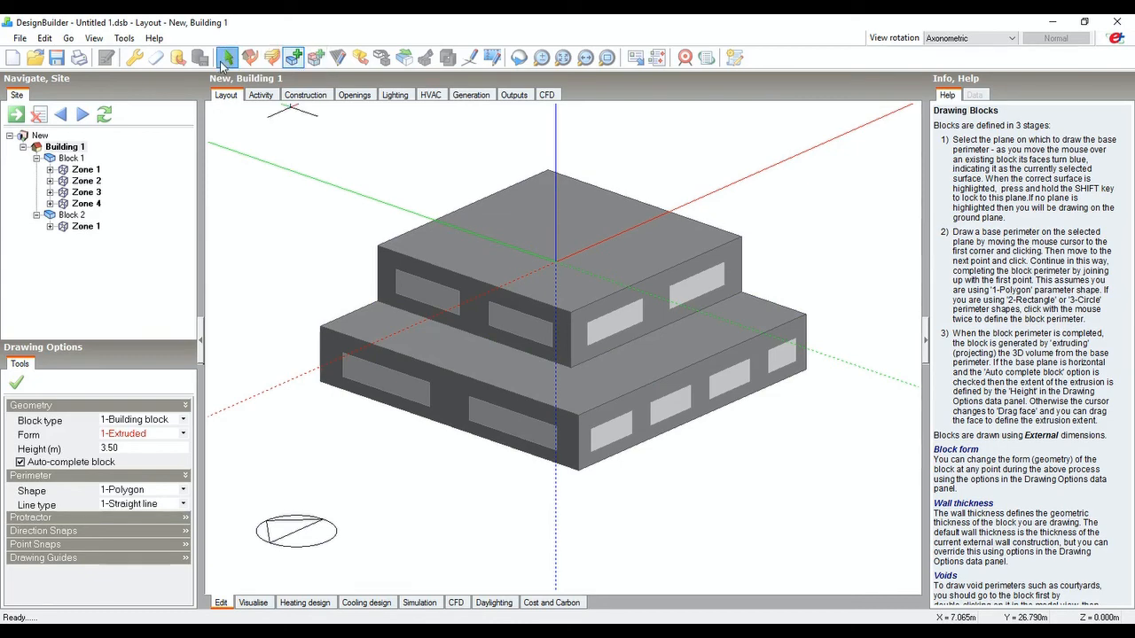
Open Block 1 at block level and go down to Zone 4 to view its geometry.
mouse_move(529, 438)
middle_down()
mouse_move(810, 364)
mouse_move(589, 481)
mouse_move(509, 412)
middle_up()
double_click(510, 407)
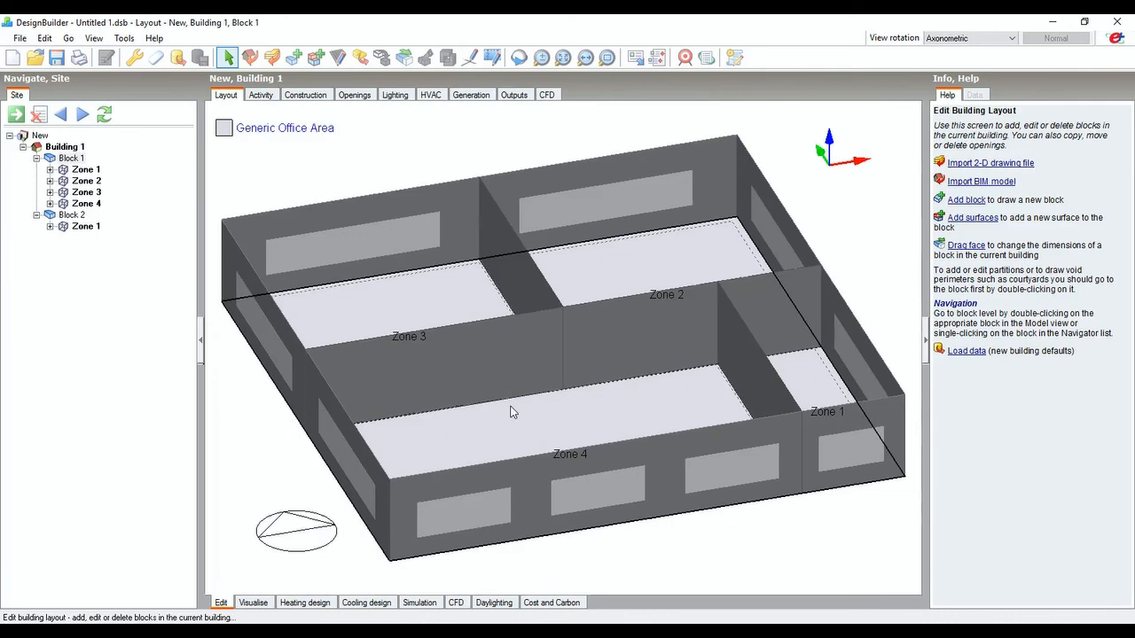
double_click(727, 439)
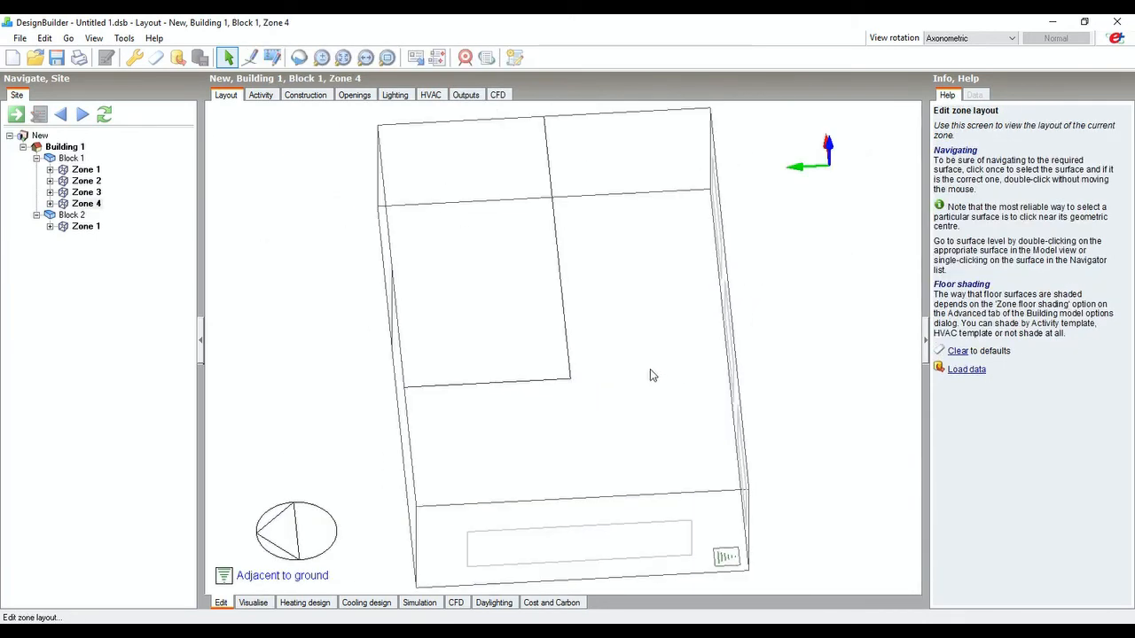
middle_drag(657, 365, 772, 321)
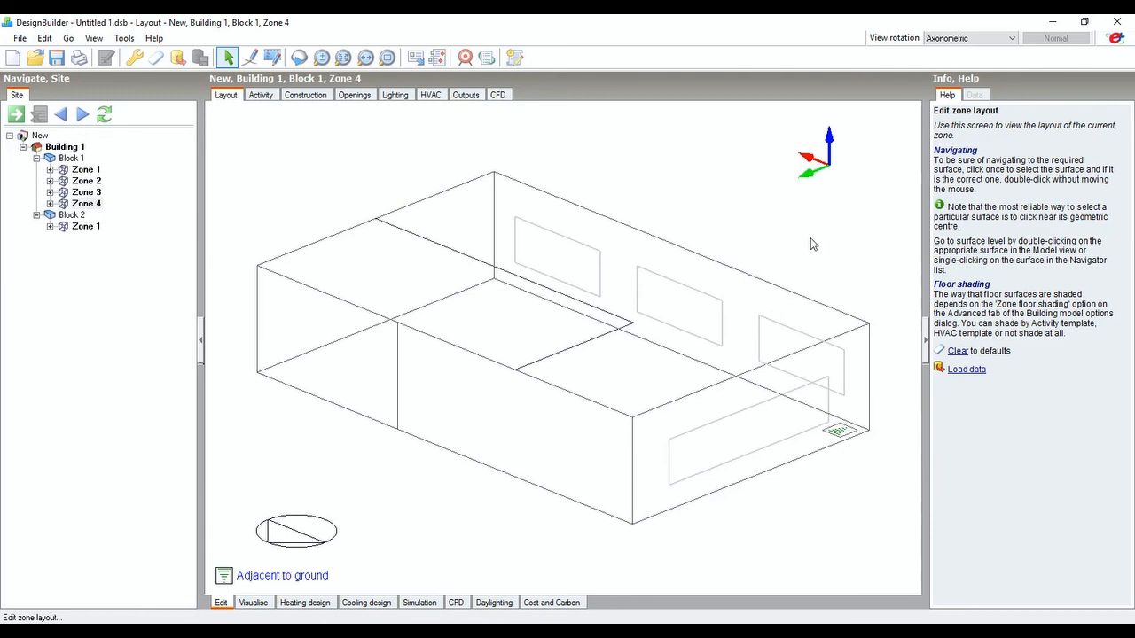
Open Block 2 from building level to view its layout, and return to Building 1.
click(65, 147)
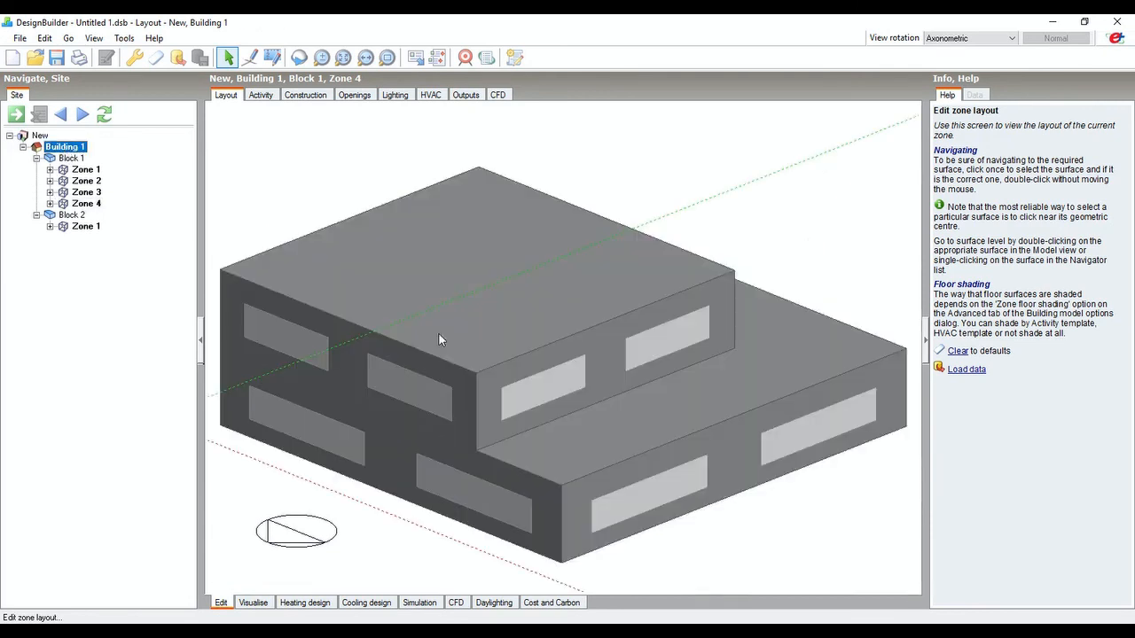
double_click(547, 337)
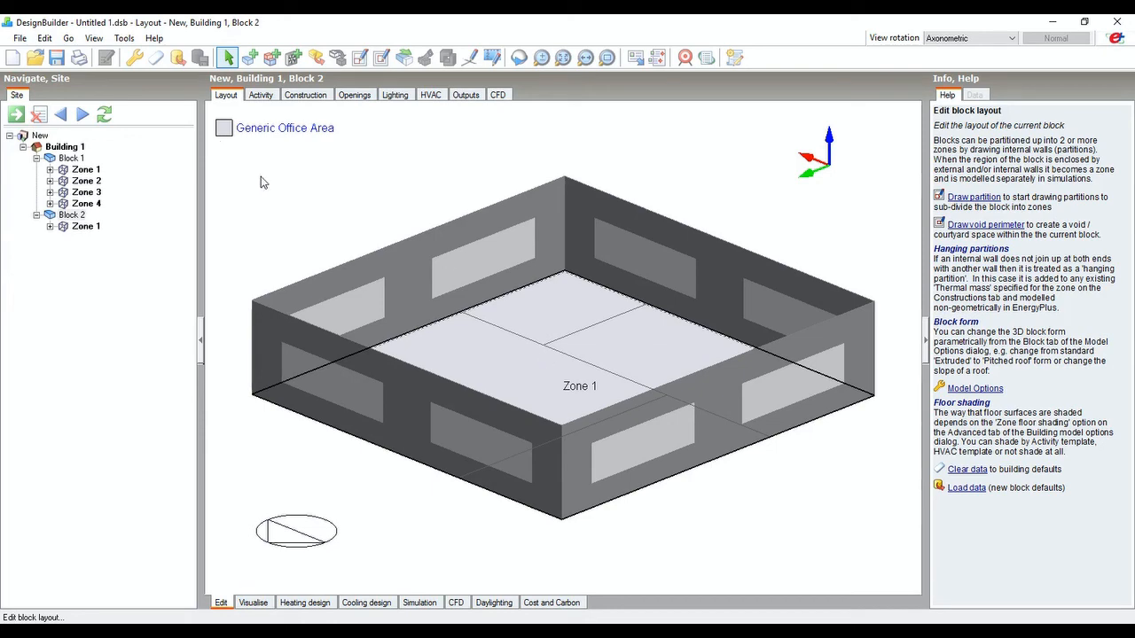
click(76, 146)
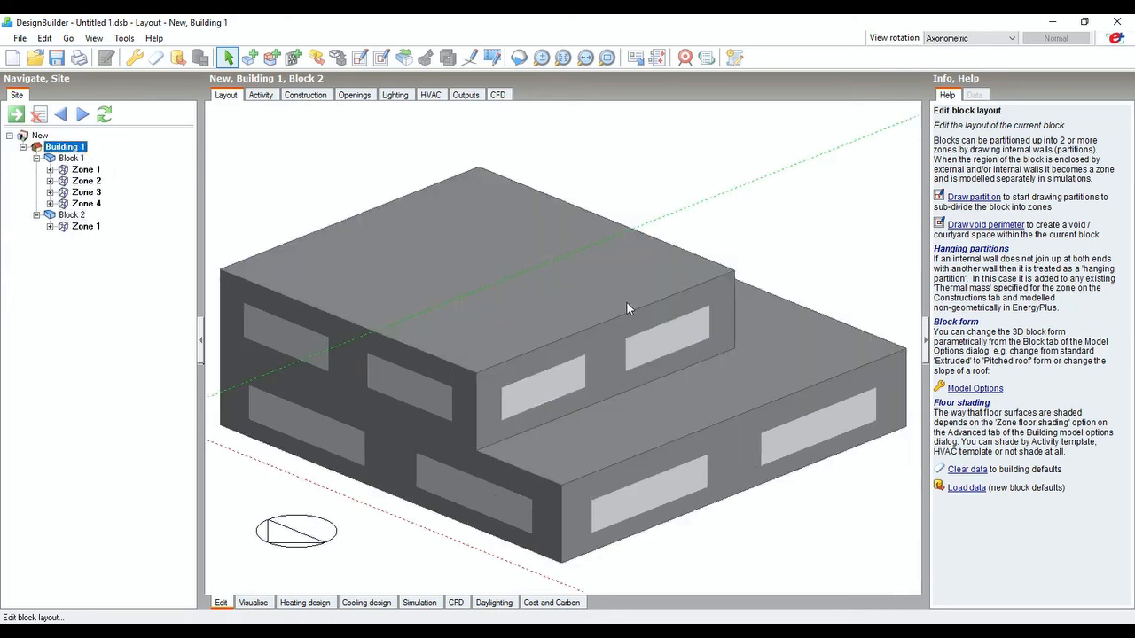